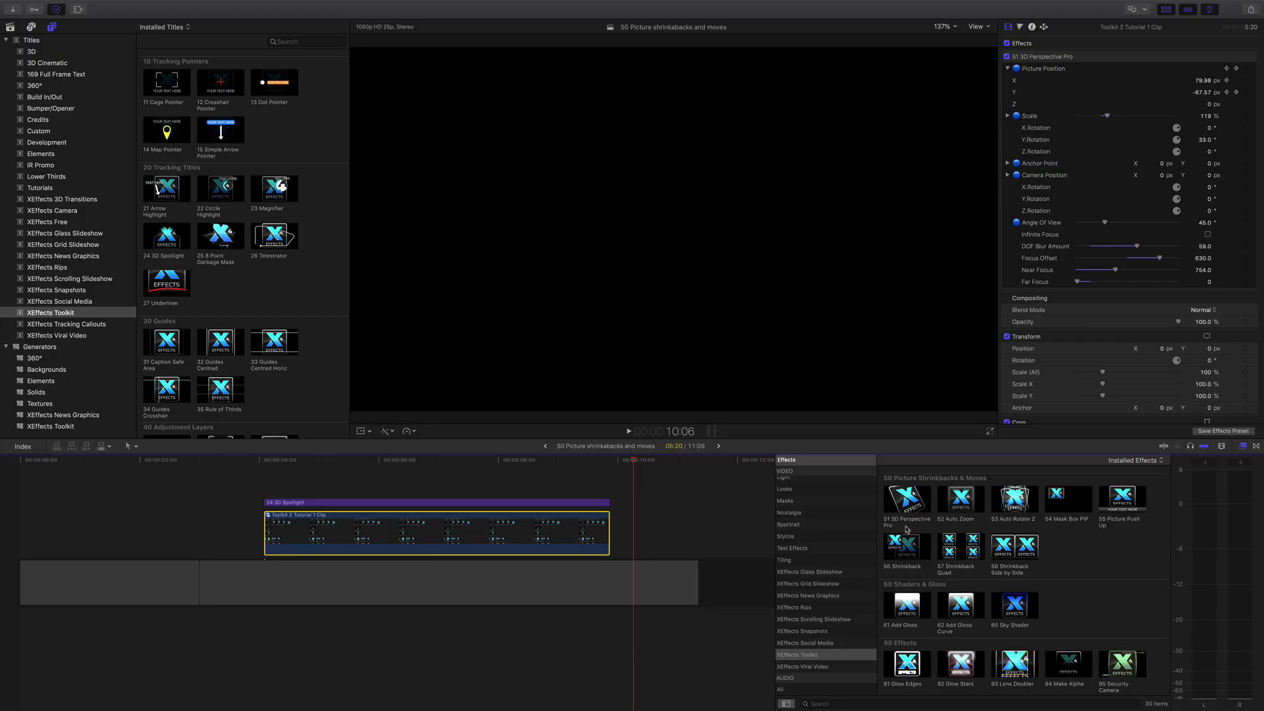
Step: Play back the 3D perspective effect, then scale the picture to 120% and rotate Y to 42°
left_click(266, 461)
key("space")
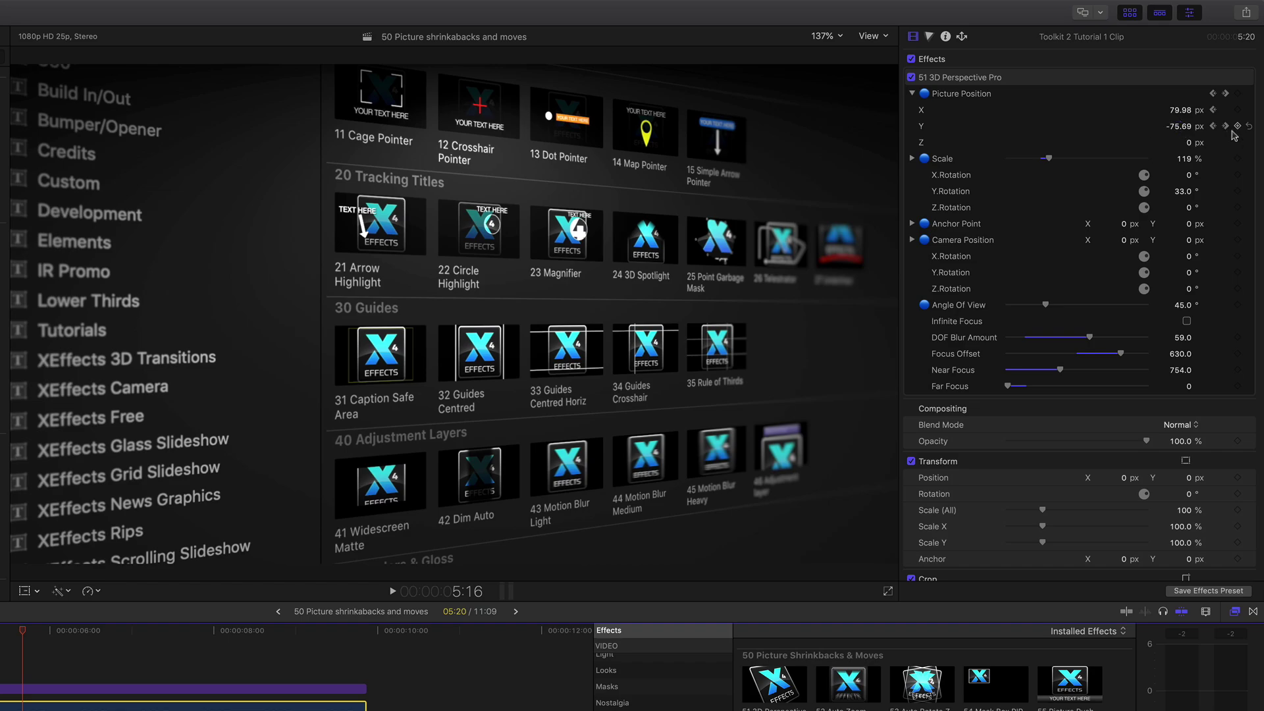
left_click(127, 631)
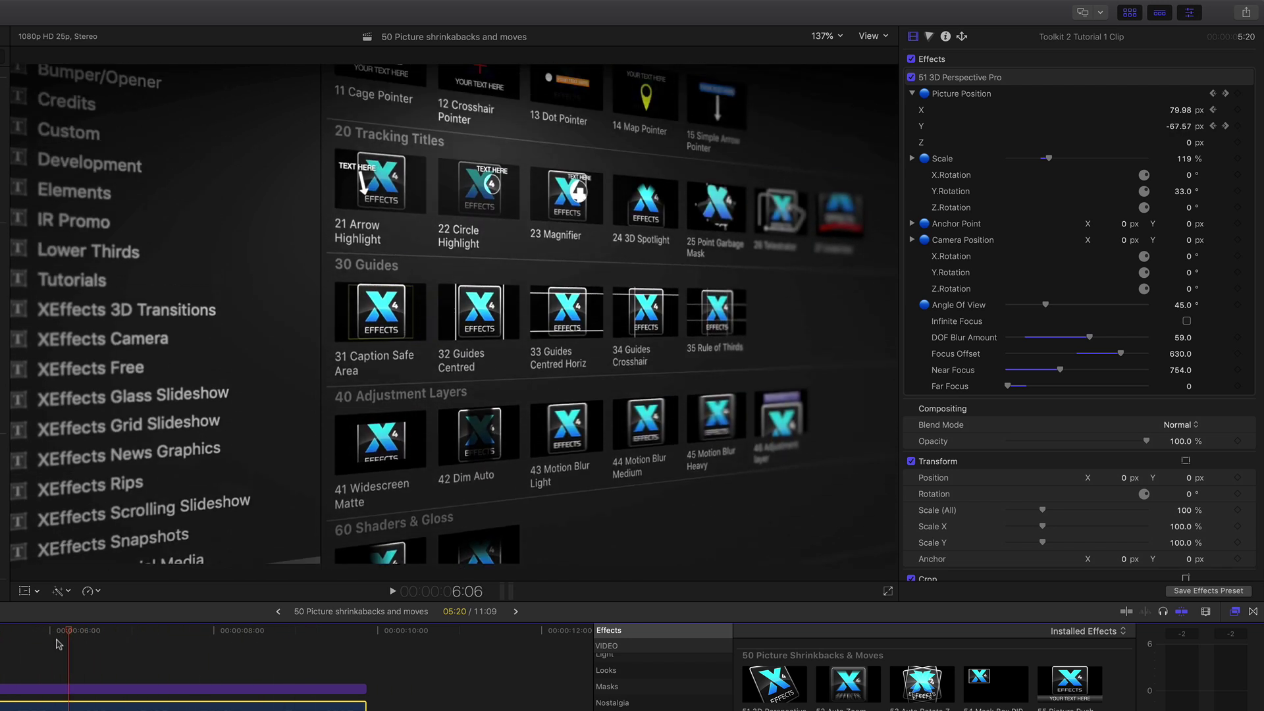
left_click_drag(1192, 165, 1194, 166)
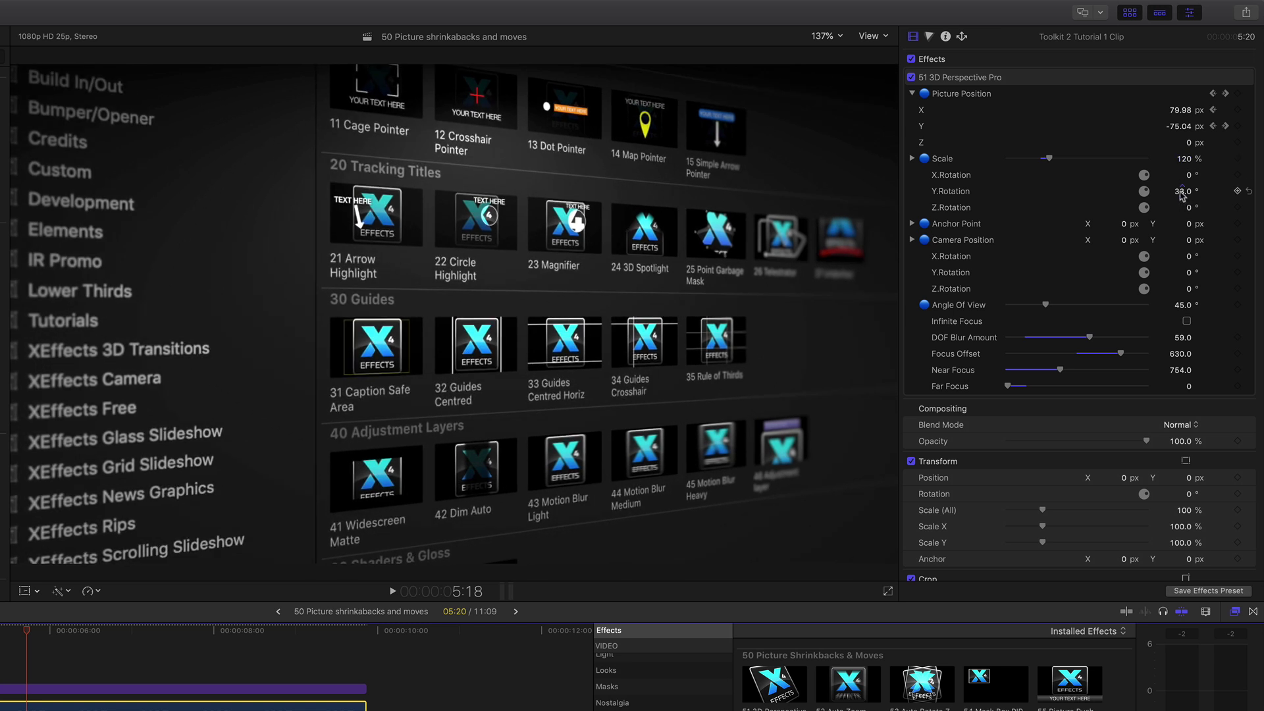
left_click_drag(1183, 195, 1194, 191)
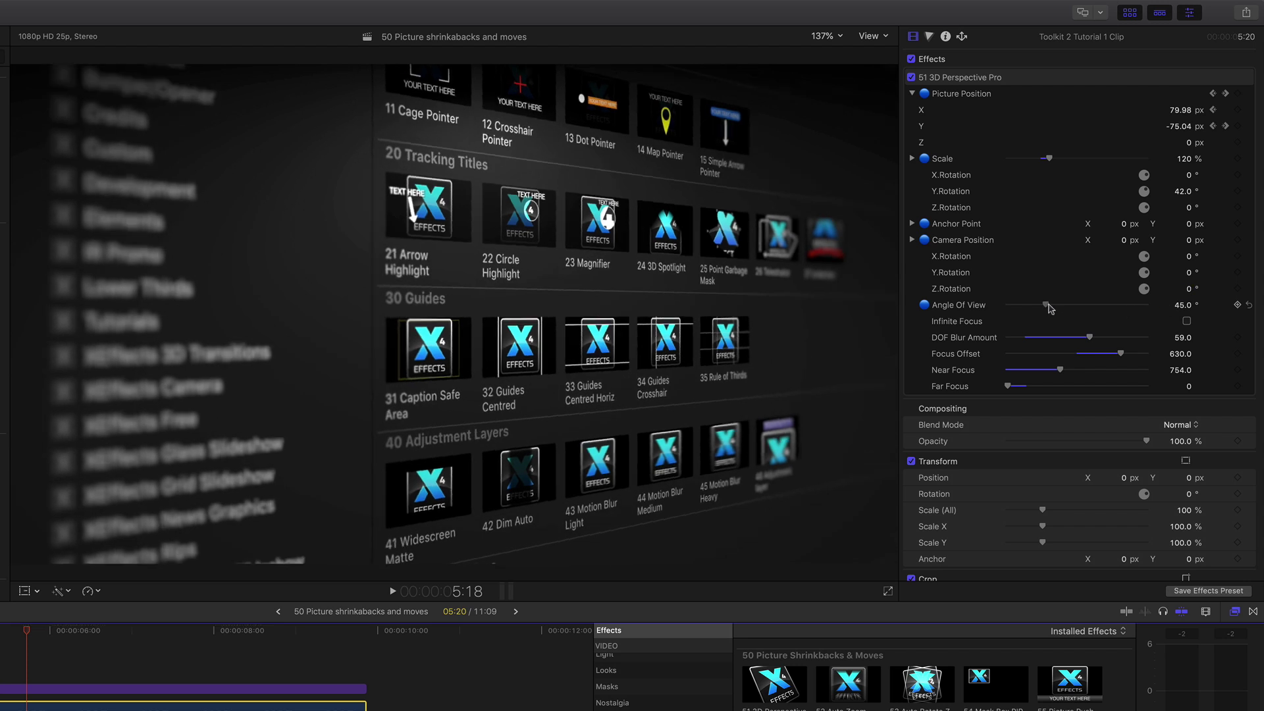
Step: Set Angle Of View to 44°, lower the DOF Blur Amount, and enable Infinite Focus
left_click_drag(1047, 305, 1044, 305)
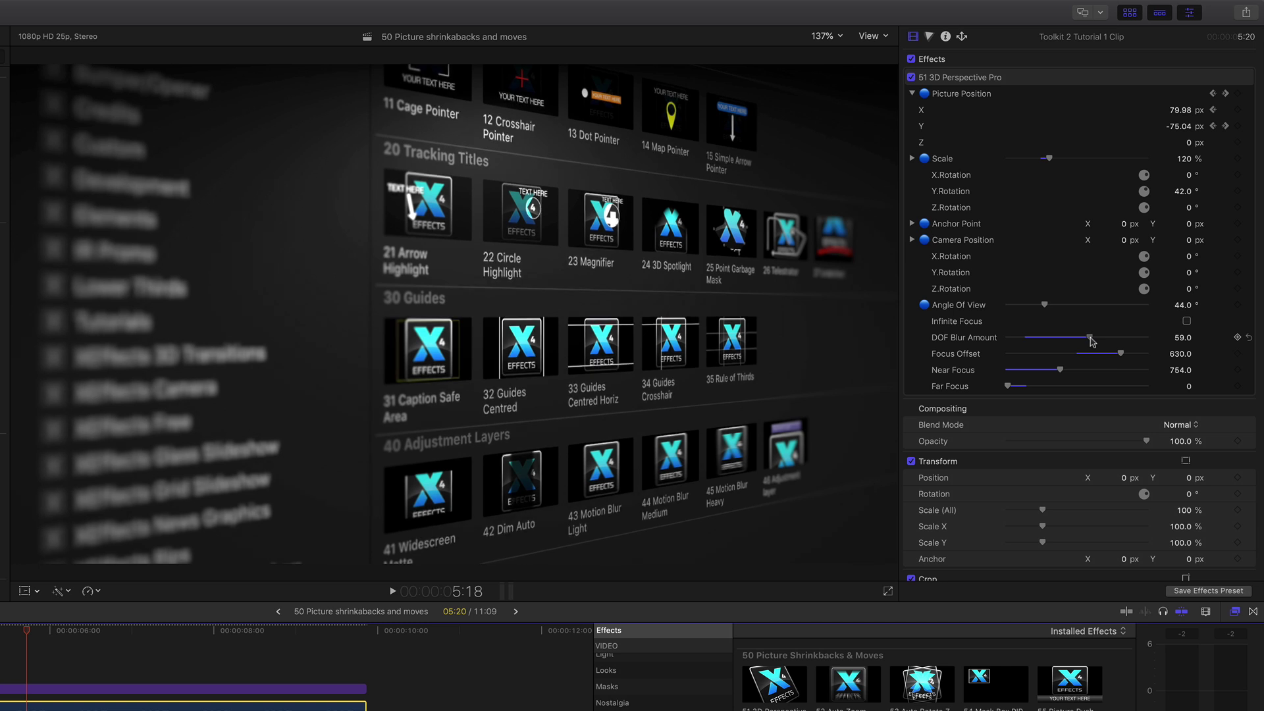
mouse_move(1091, 341)
left_mouse_down()
mouse_move(1150, 340)
mouse_move(1058, 356)
mouse_move(1146, 362)
mouse_move(1018, 363)
mouse_move(1120, 361)
mouse_move(1063, 361)
mouse_move(1102, 363)
mouse_move(1120, 341)
mouse_move(1072, 341)
left_mouse_up()
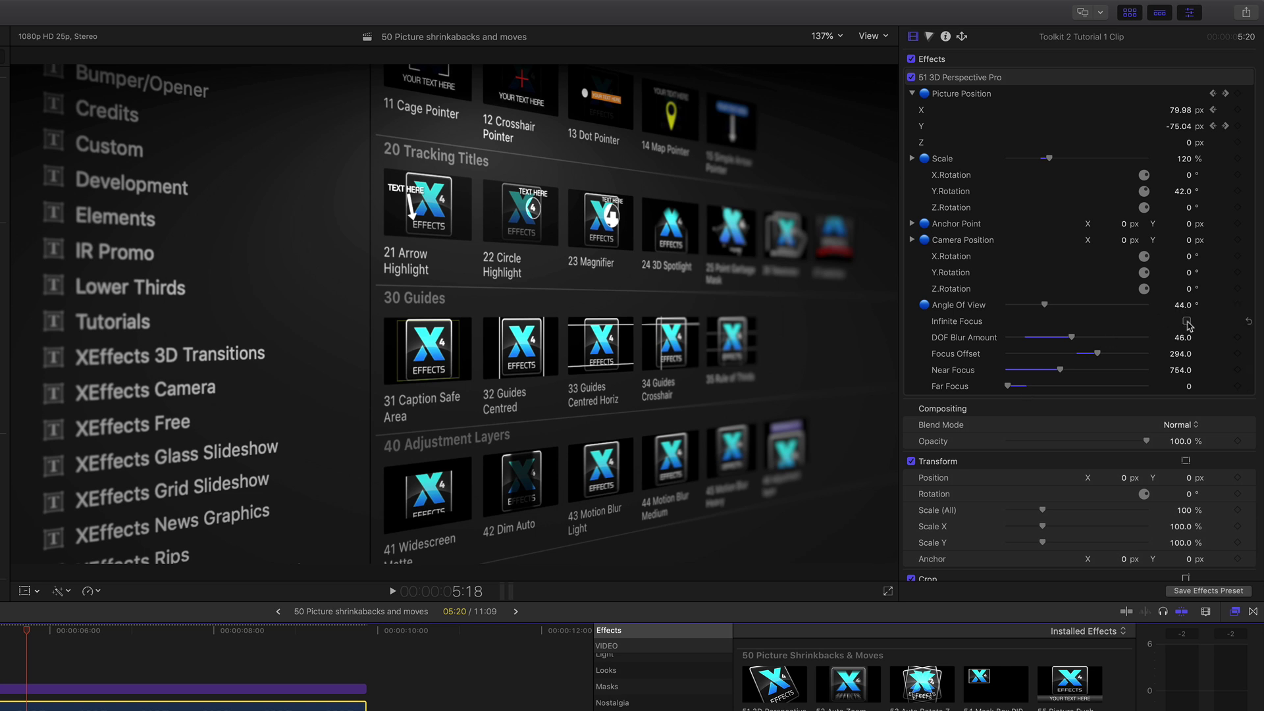
left_click(1187, 322)
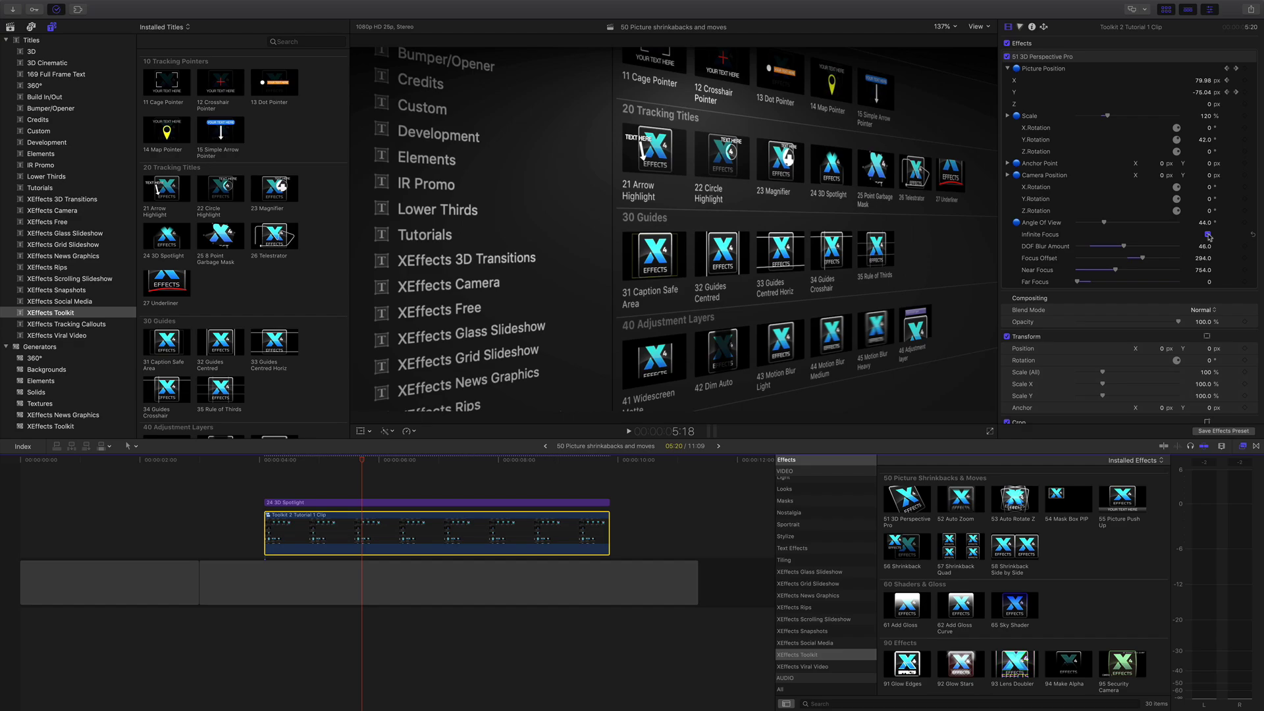
Step: Move the 24 3D Spotlight's lit area to X -0.09, Y 0.48 and preview its animation
left_click(366, 503)
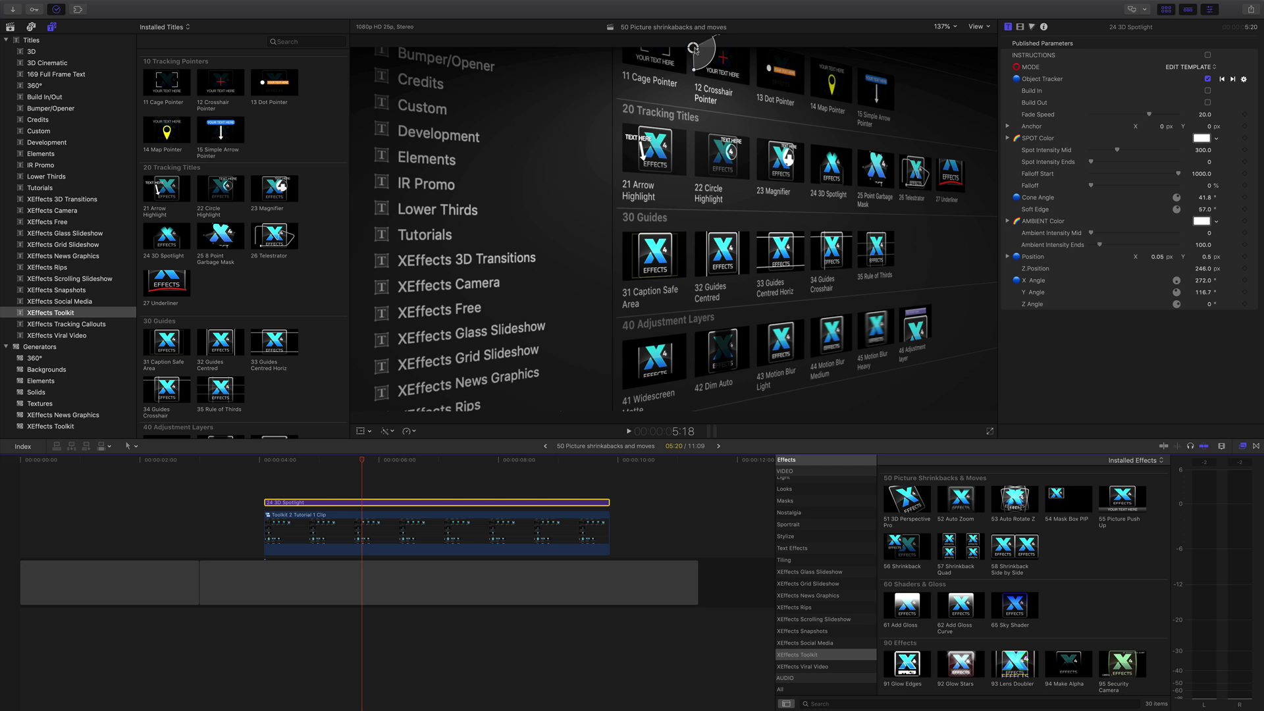
left_click_drag(695, 48, 645, 57)
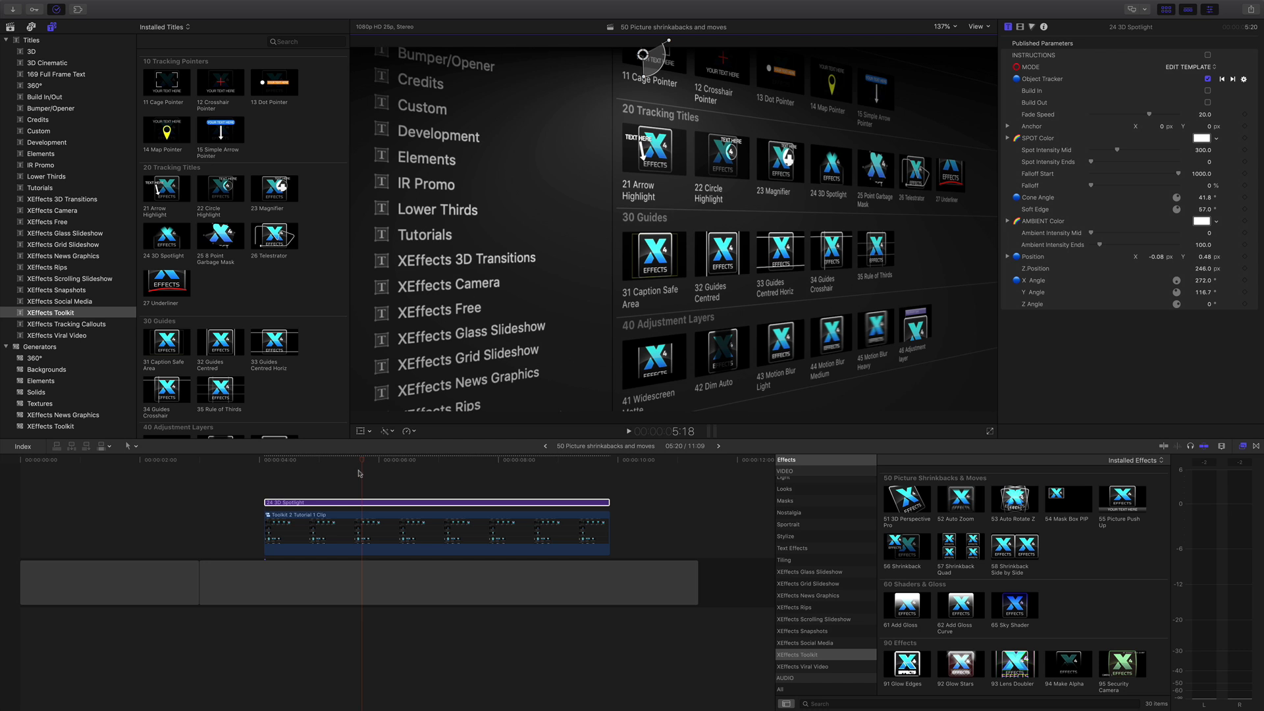
mouse_move(359, 473)
left_mouse_down()
mouse_move(559, 481)
mouse_move(292, 484)
mouse_move(526, 490)
mouse_move(347, 485)
left_mouse_up()
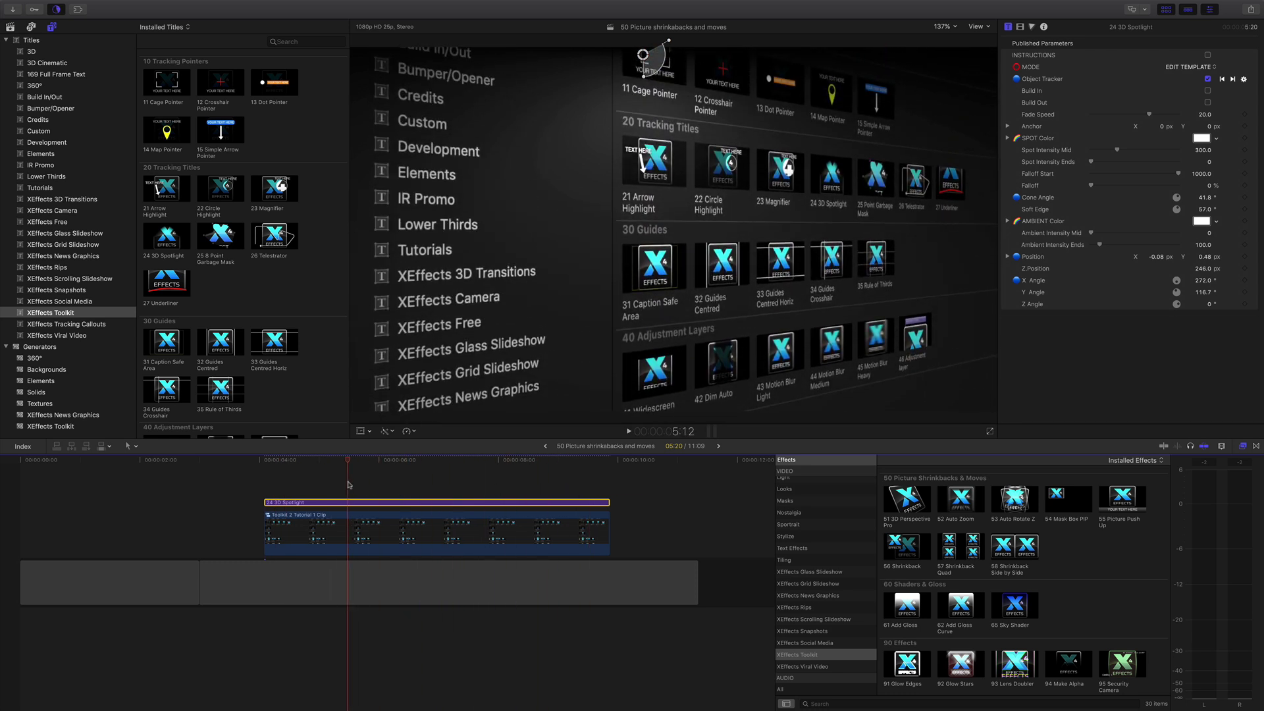
Step: Scale GIRL JUMPING to 125%, set Position Y to -60.9, and apply 52 Auto Zoom to it
left_click(948, 517)
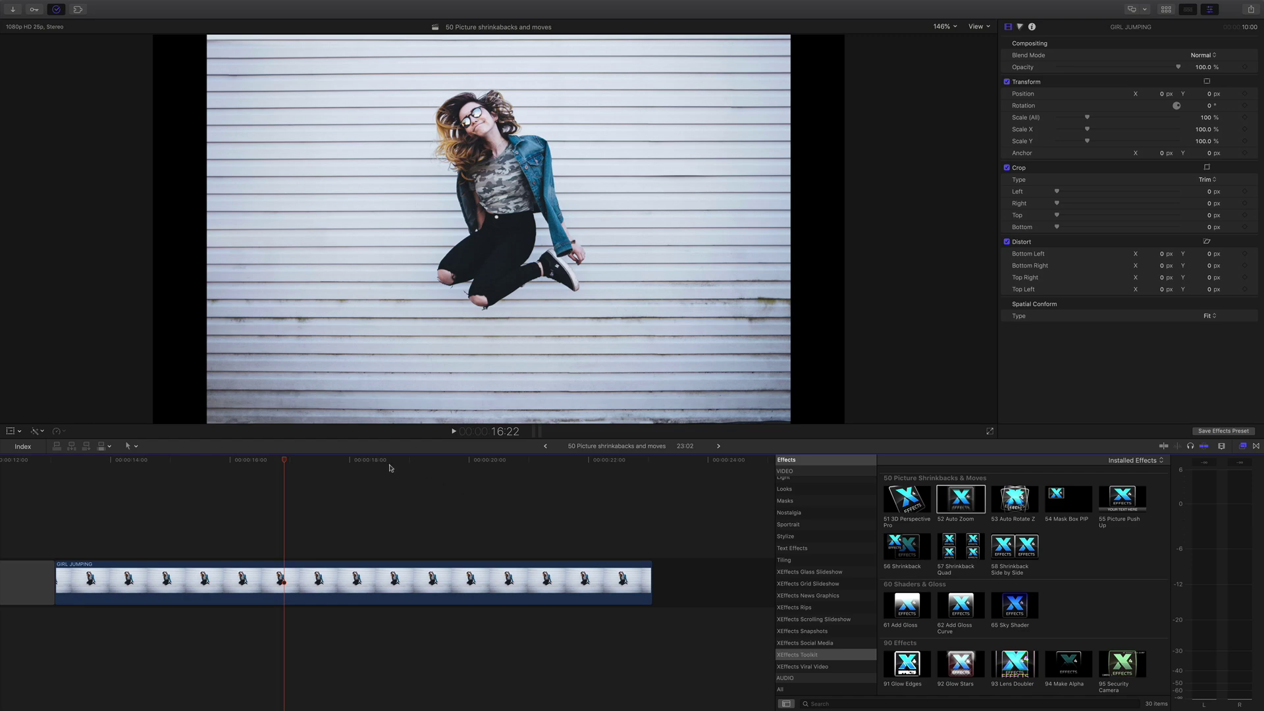
left_click_drag(377, 463, 297, 467)
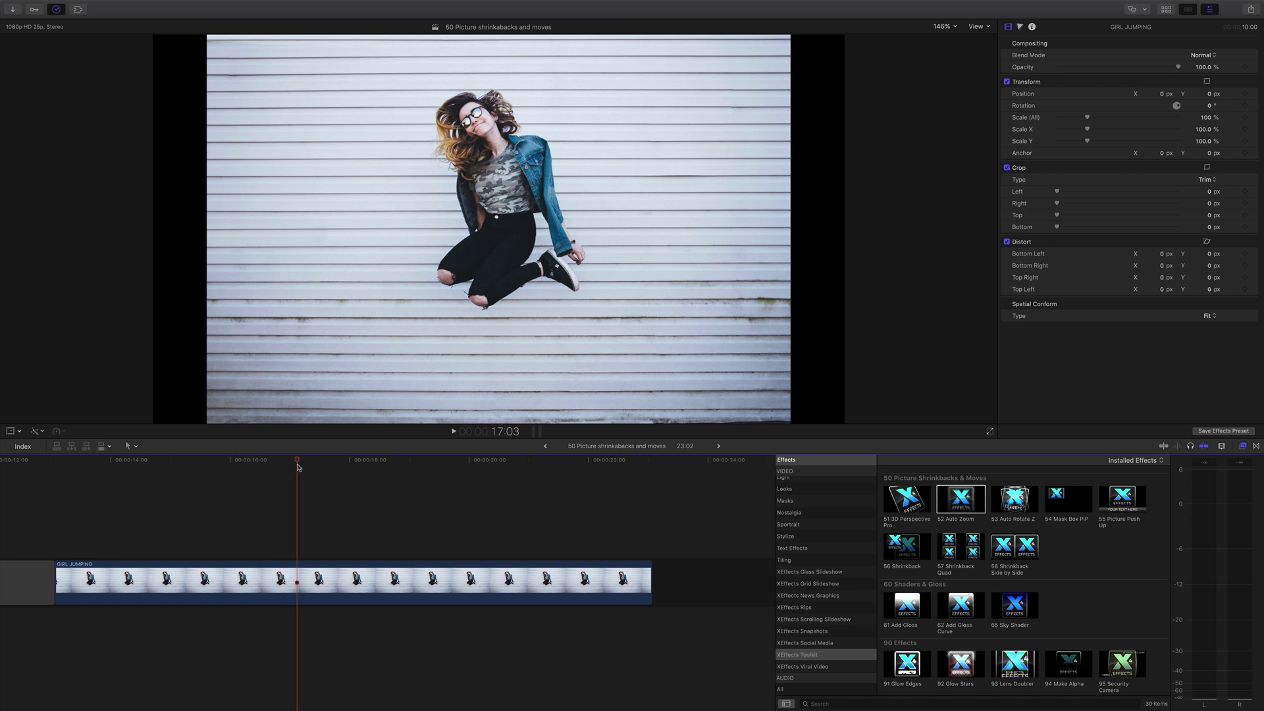
left_click(300, 580)
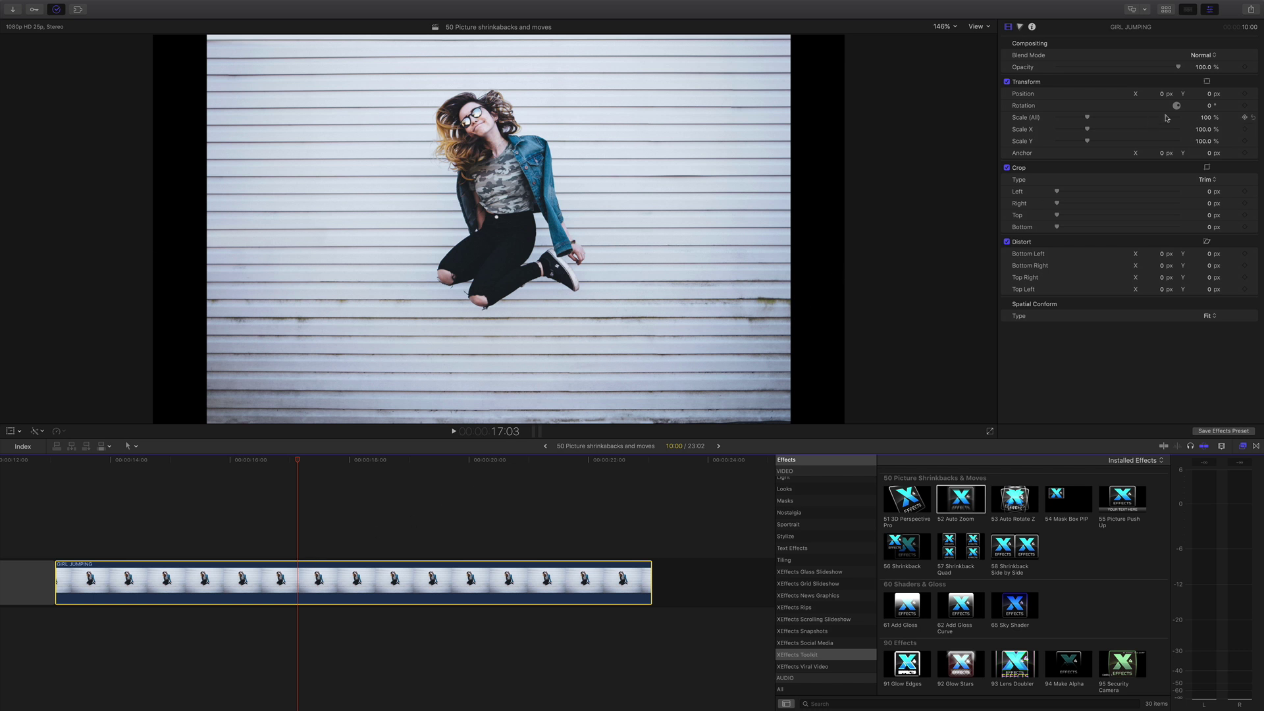
left_click_drag(1206, 119, 1209, 92)
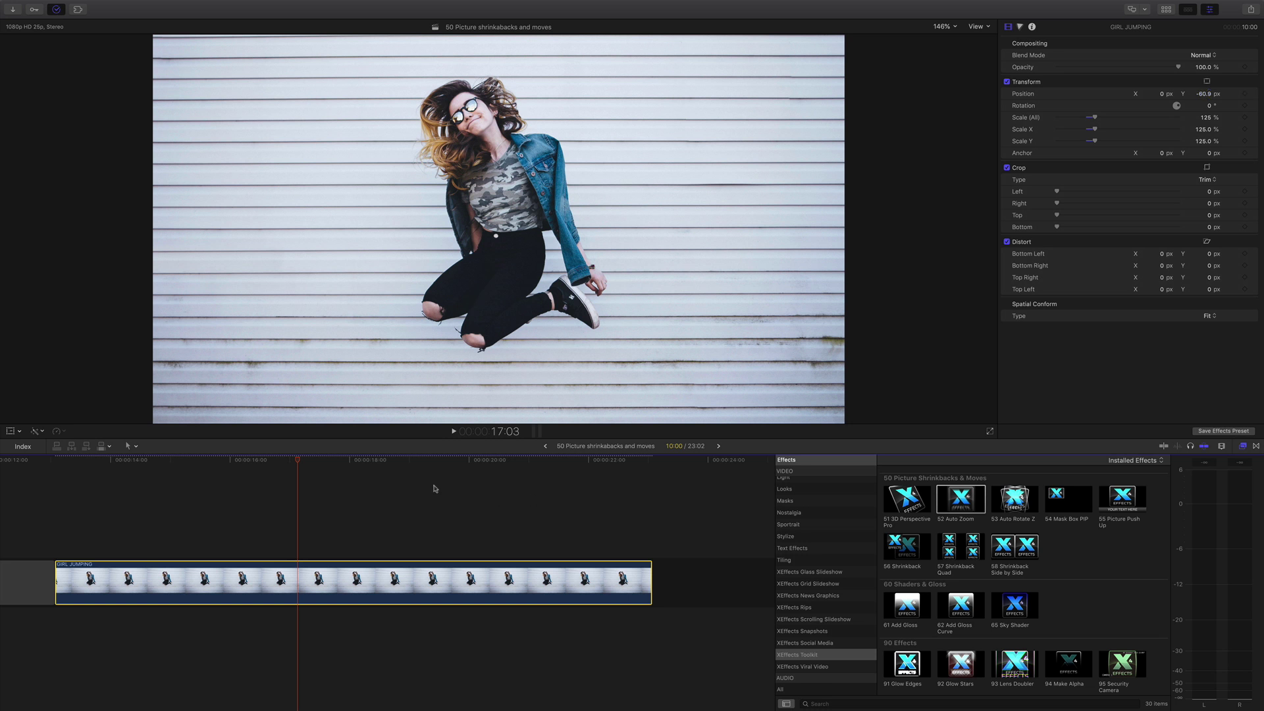
scroll(320, 490, "left", 1)
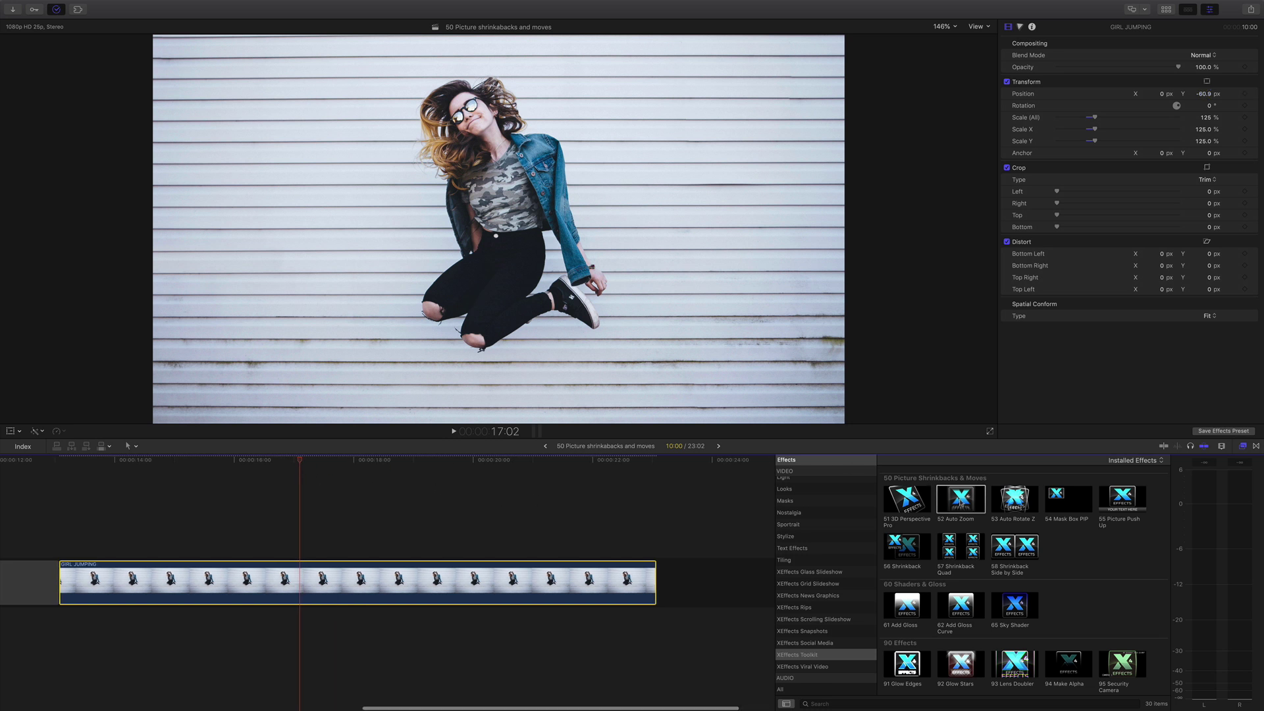
left_click_drag(960, 502, 266, 584)
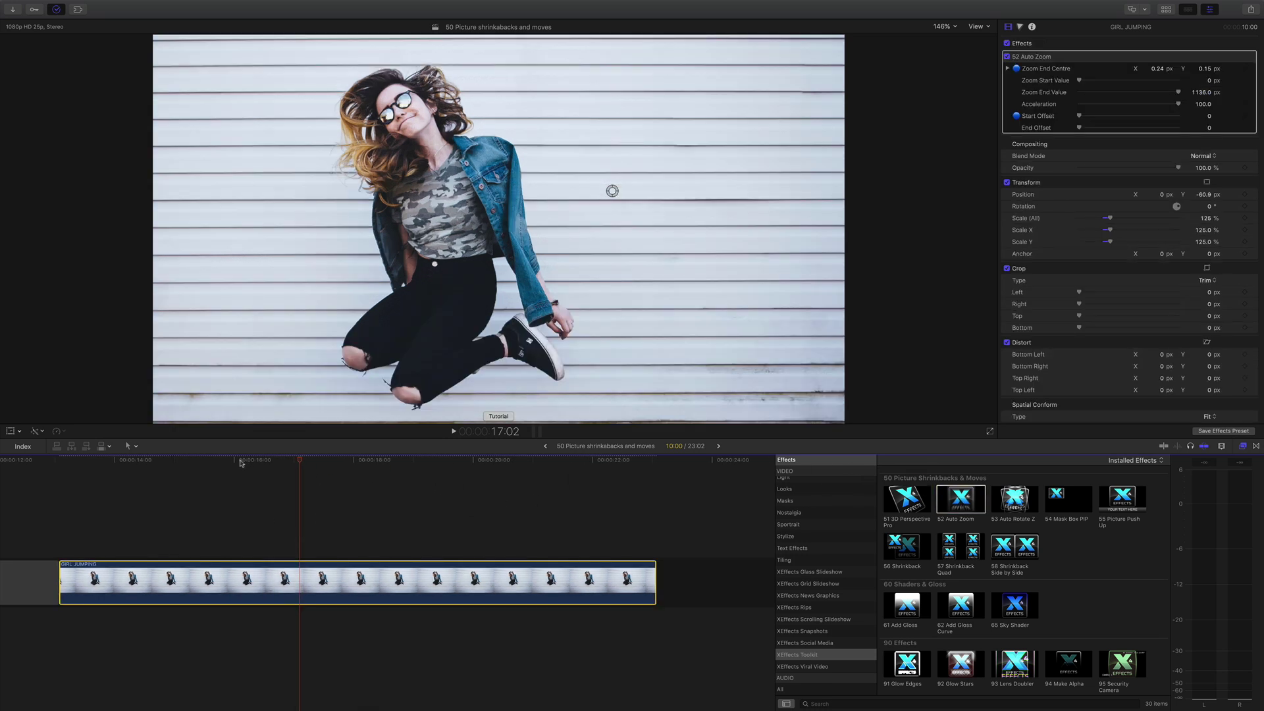
Step: Place the Auto Zoom end centre on the girl near frame centre and play the zoom
left_click_drag(240, 464, 455, 485)
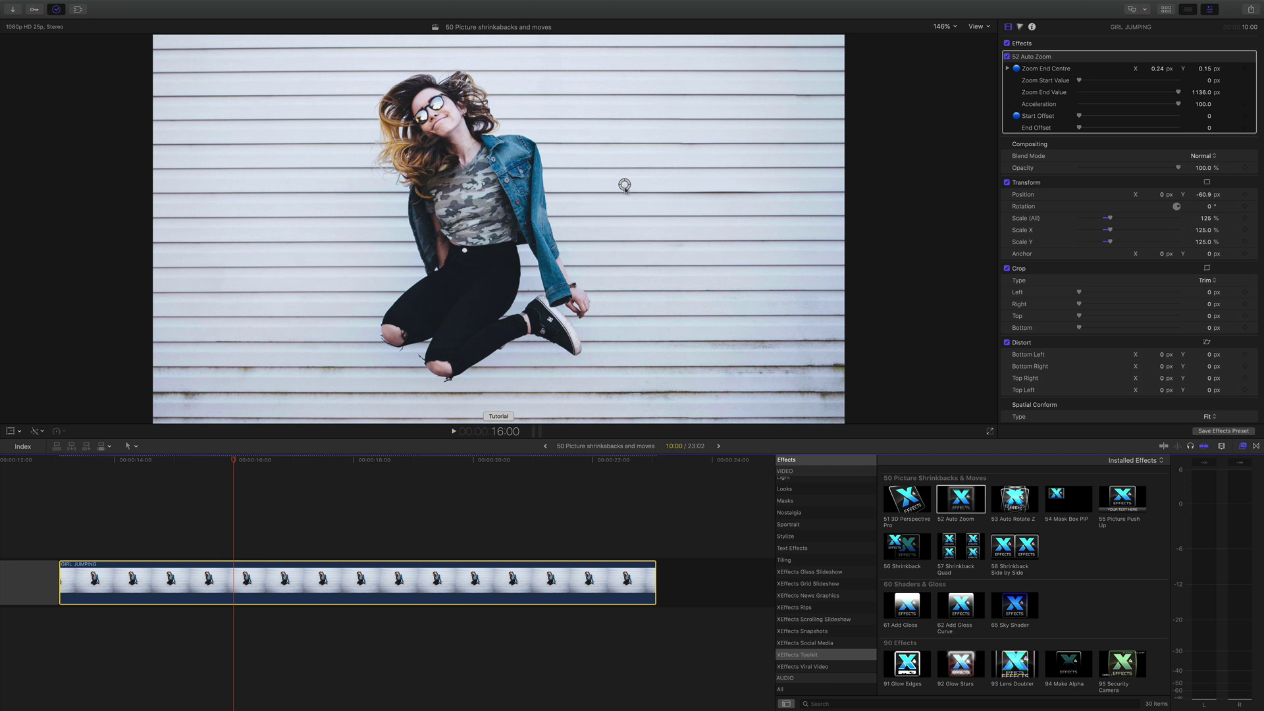
left_click_drag(624, 186, 515, 174)
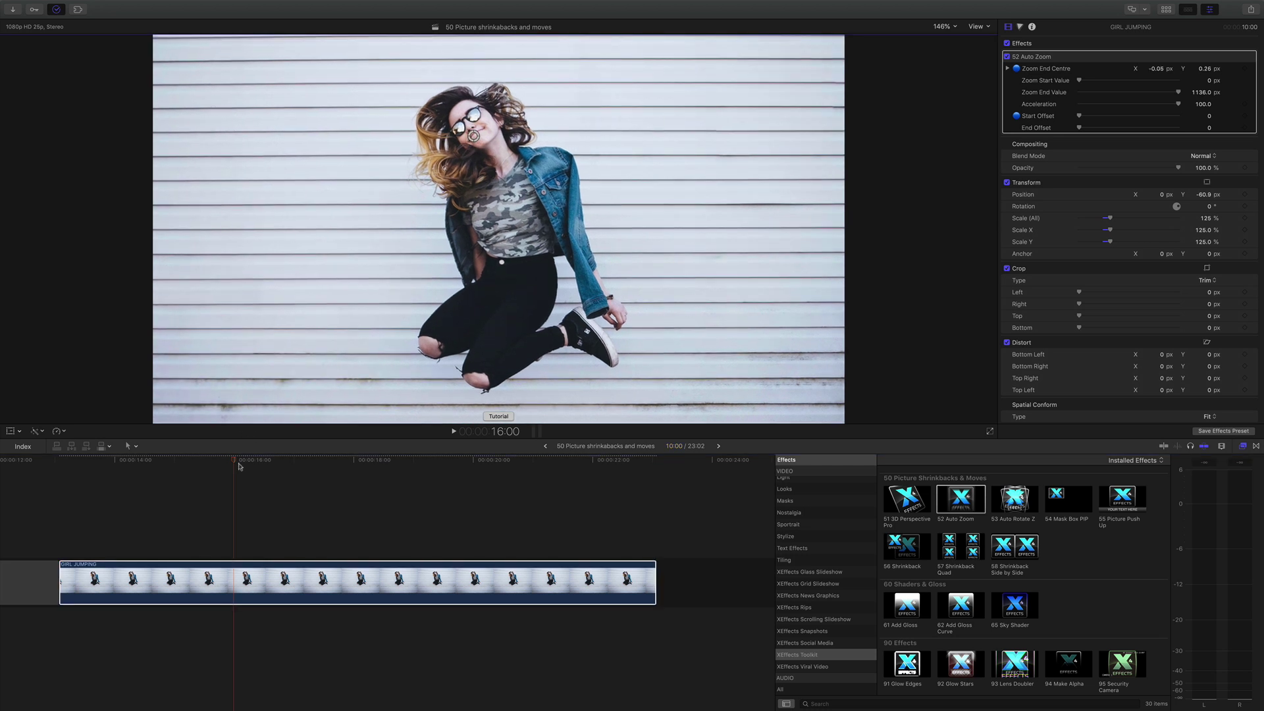
left_click_drag(236, 464, 156, 480)
left_click_drag(472, 127, 477, 156)
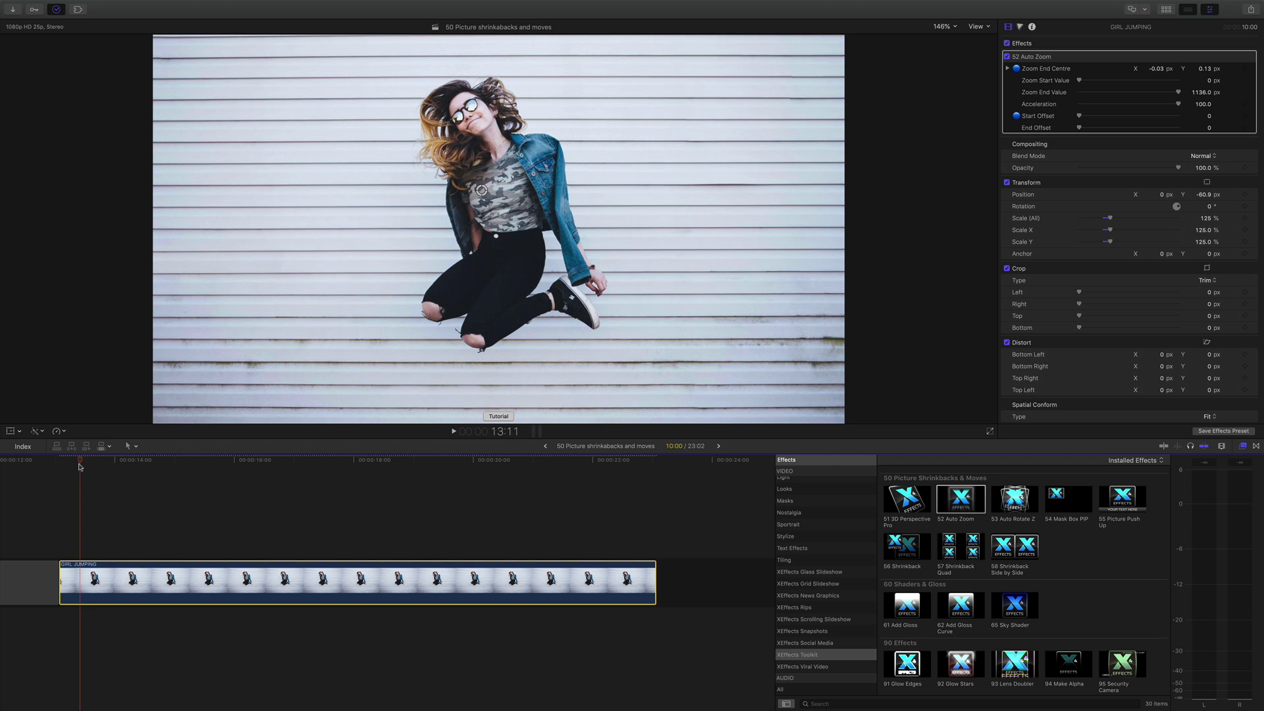
key("space")
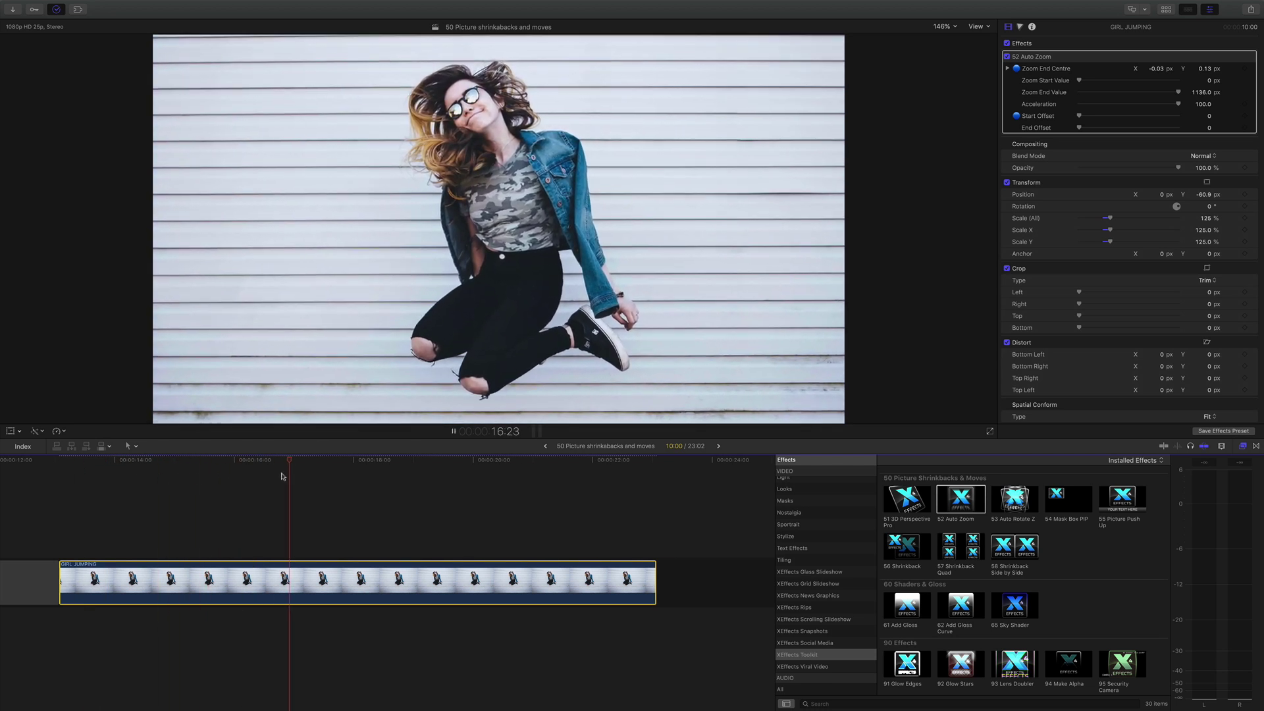
key("space")
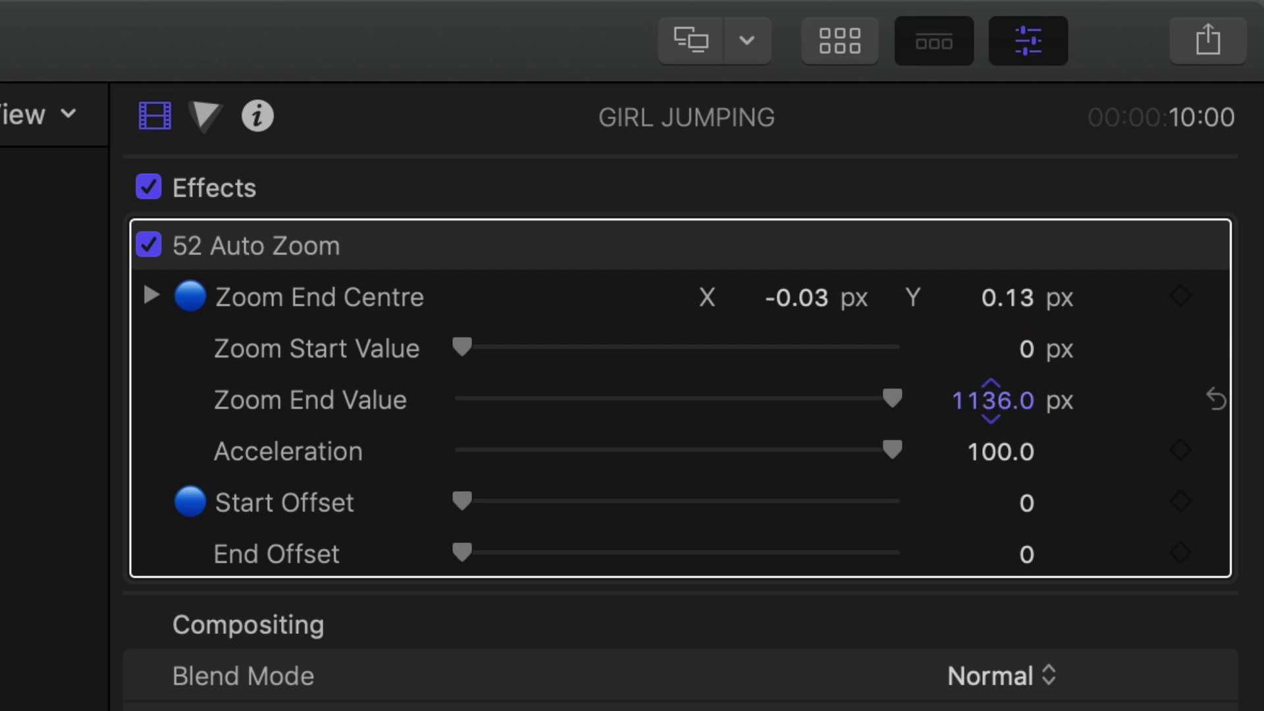
Step: Lower the Auto Zoom end value to 455 px and play the gentler zoom
left_click_drag(991, 400, 991, 409)
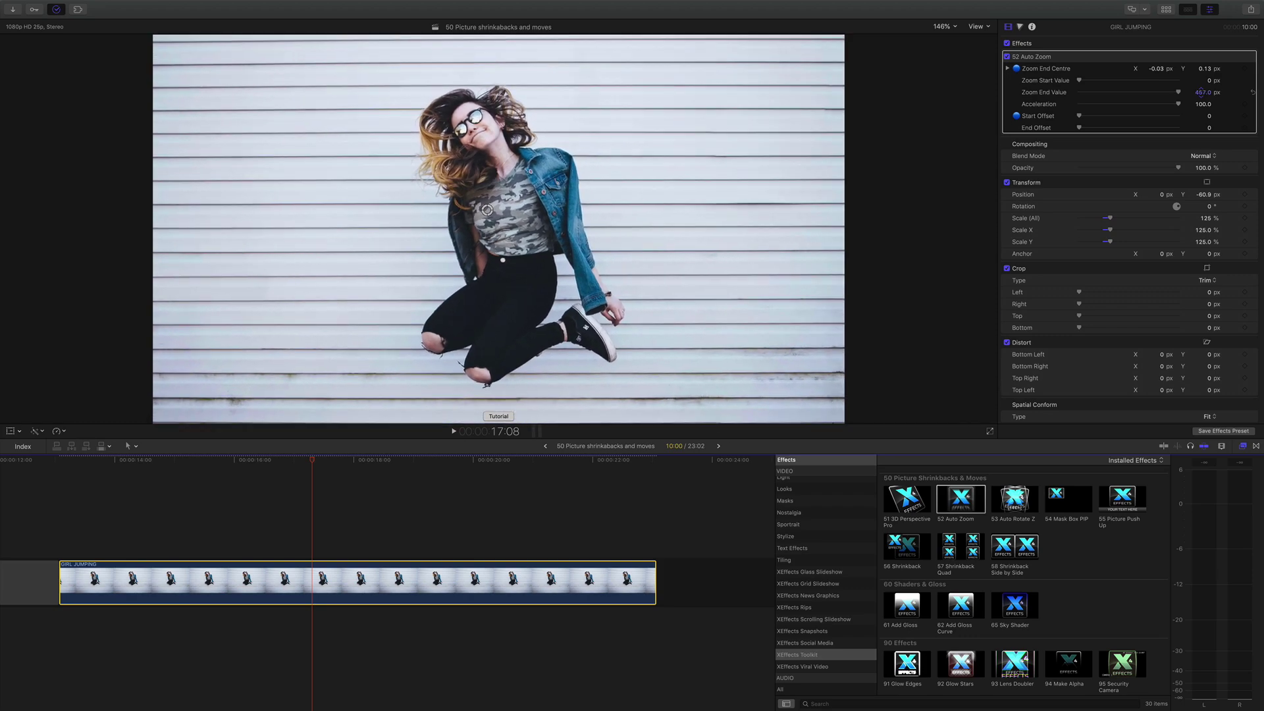
left_click_drag(1202, 92, 1200, 93)
left_click(164, 462)
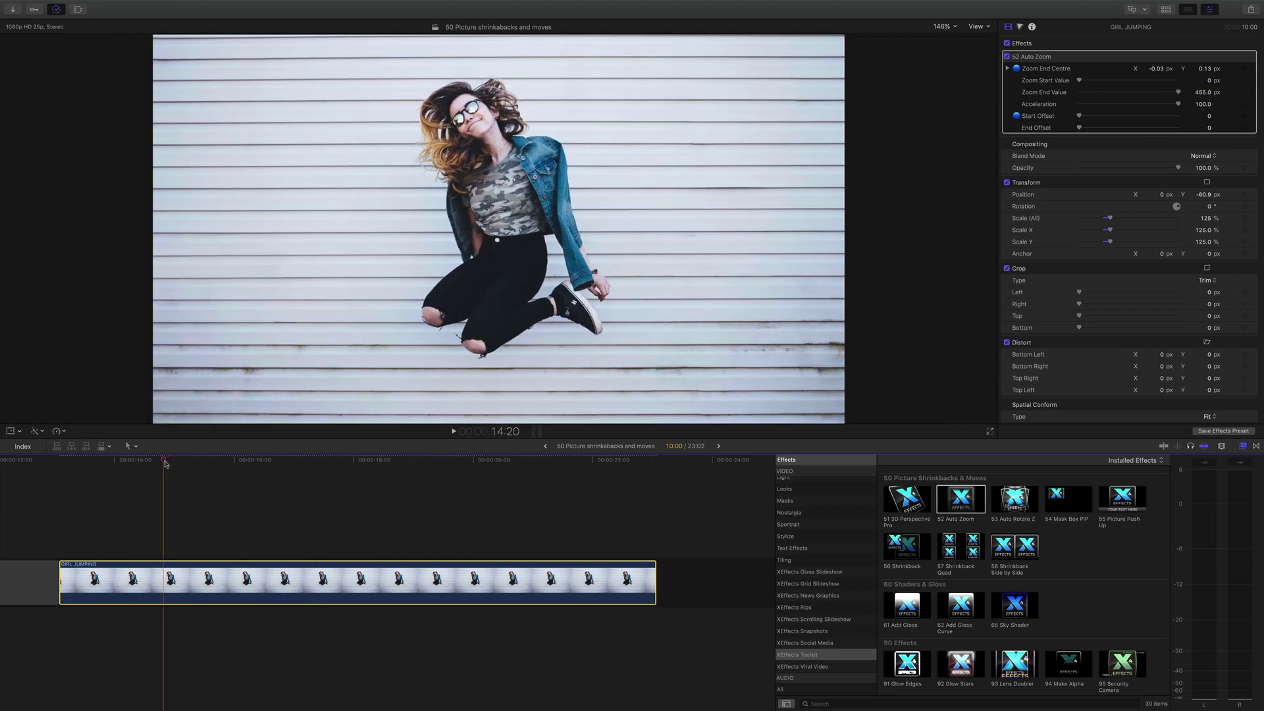
key("space")
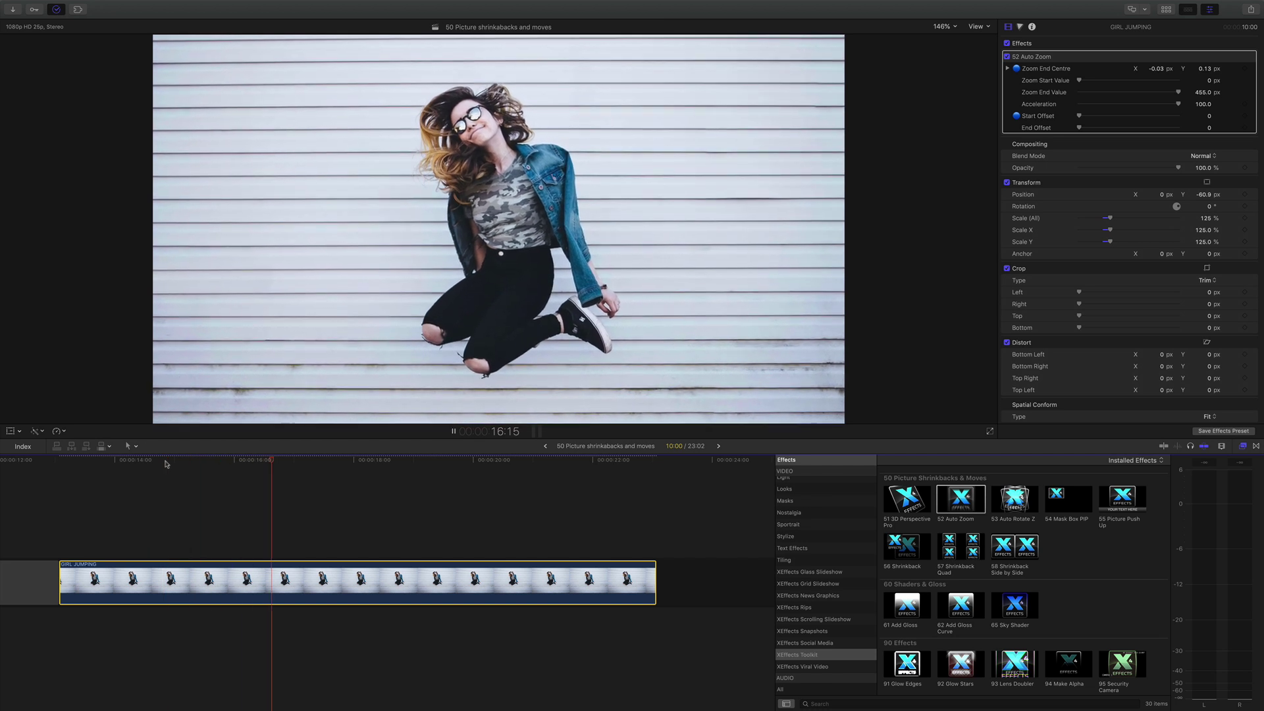
key("space")
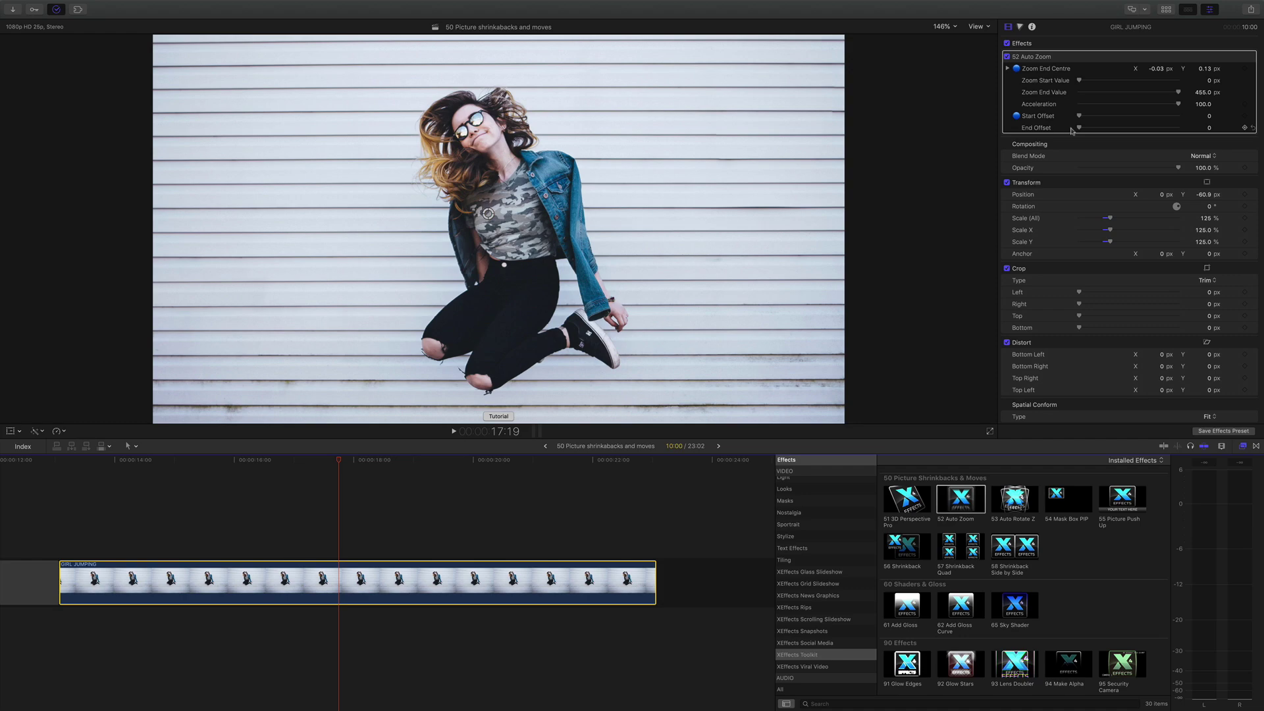
Step: Extend the zoom's End Offset, preview it, then delete the 52 Auto Zoom effect
mouse_move(1079, 128)
left_mouse_down()
mouse_move(1108, 131)
mouse_move(1093, 130)
left_mouse_up()
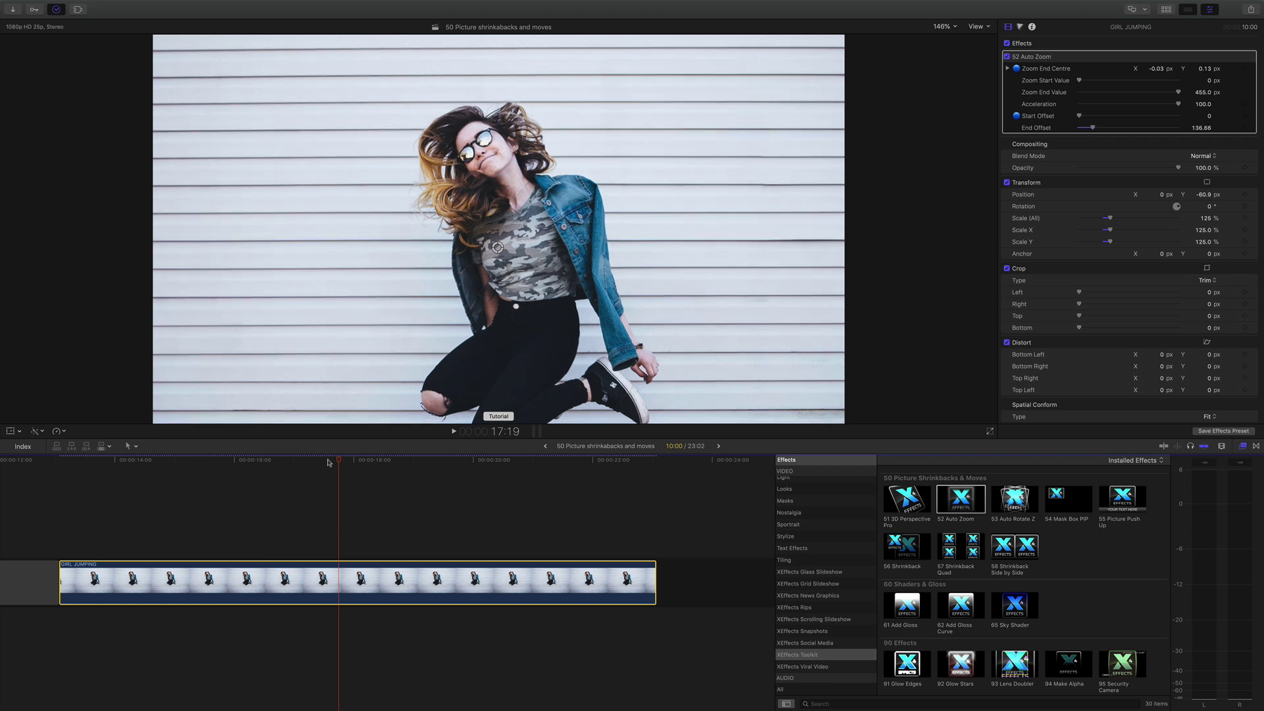
left_click(249, 461)
key("space")
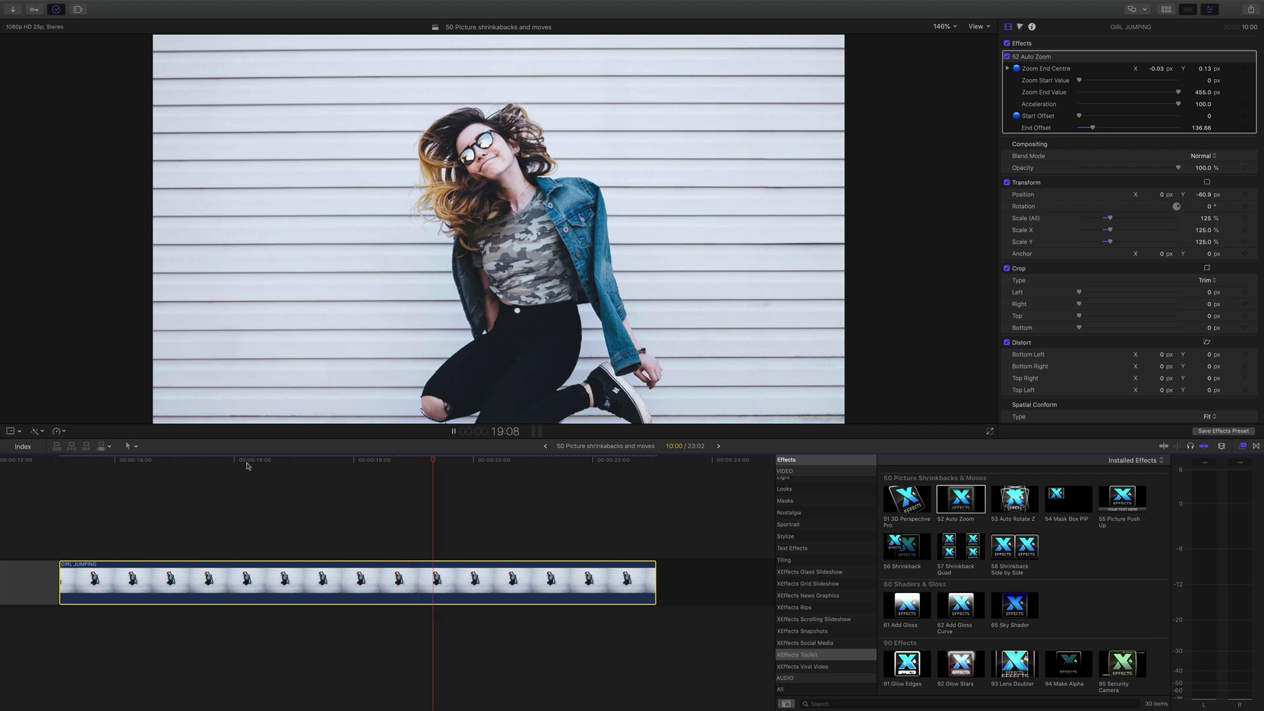
key("space")
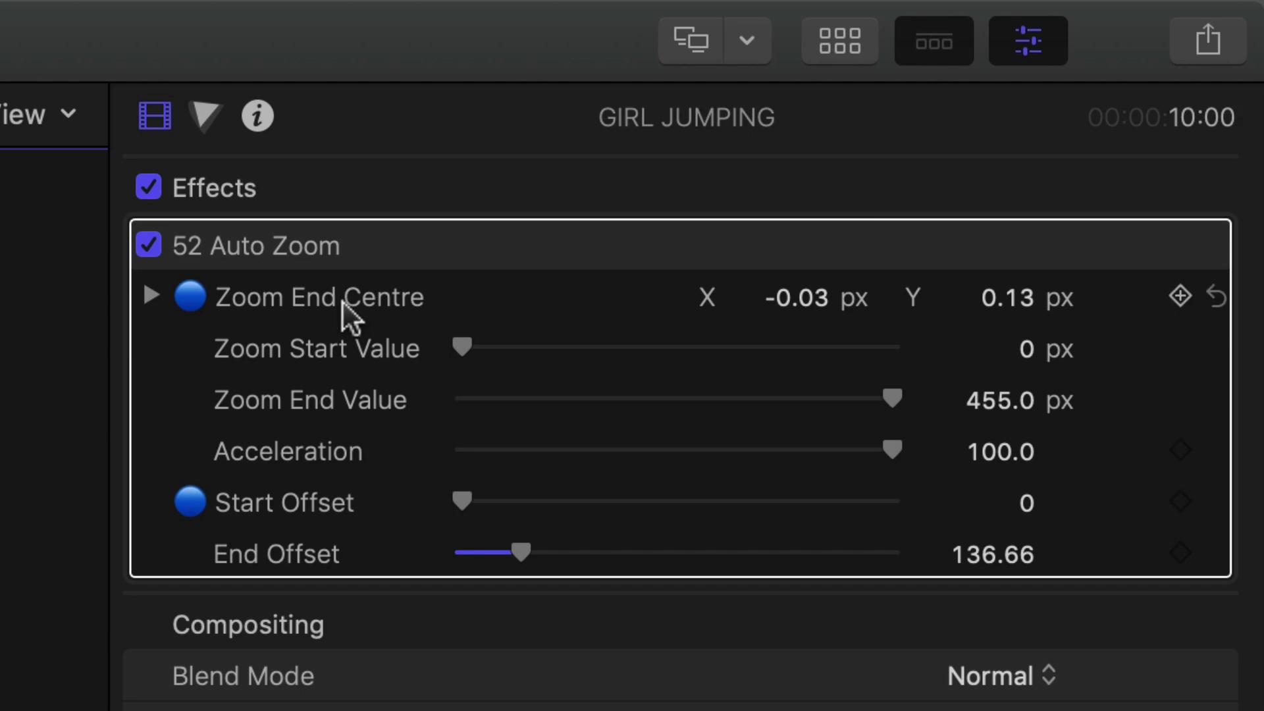
key("Delete")
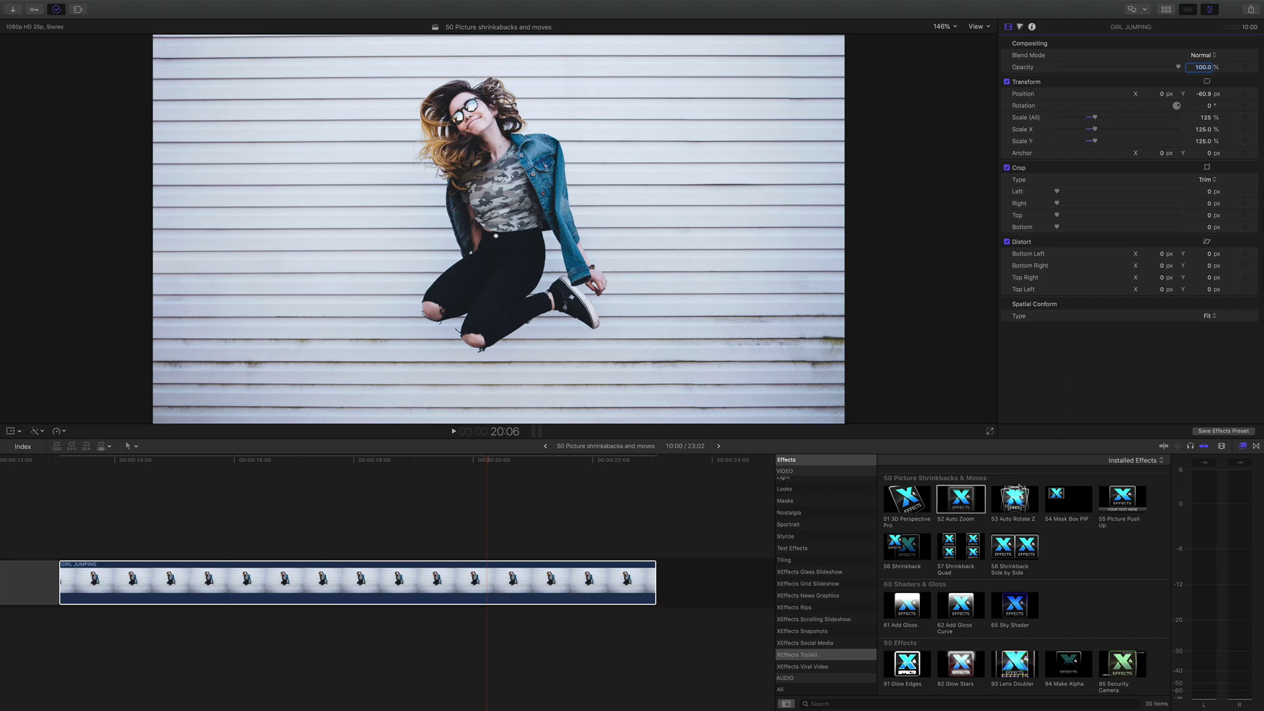
Step: Apply 53 Auto Rotate Z to GIRL JUMPING with a -6.08° start value and preview it
left_click_drag(1015, 499, 356, 585)
left_click_drag(320, 461, 193, 466)
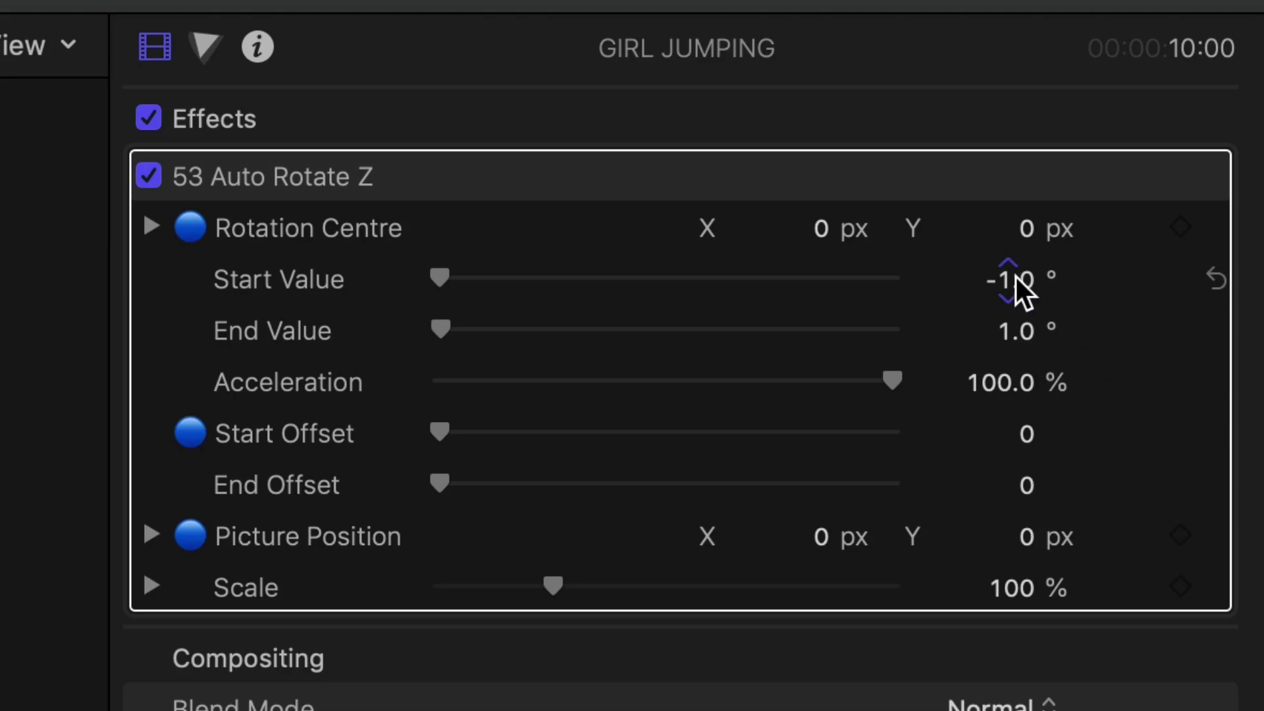
left_click_drag(1013, 280, 987, 287)
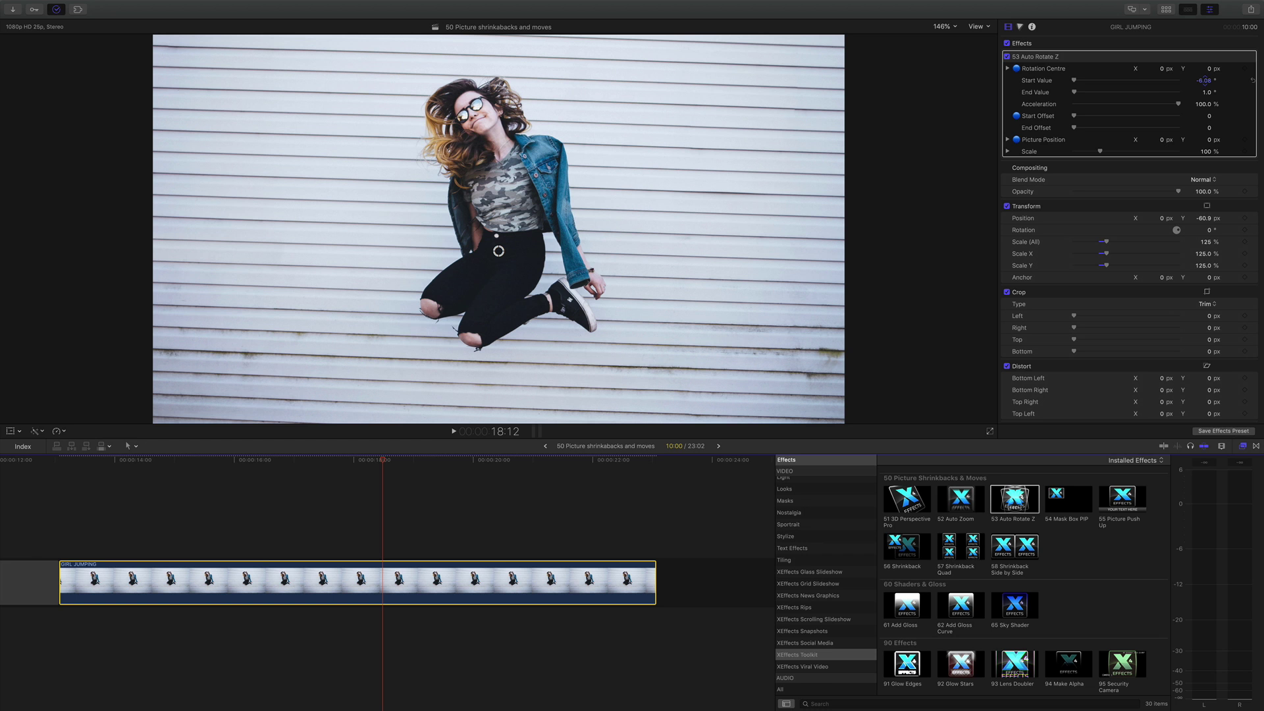
left_click(272, 461)
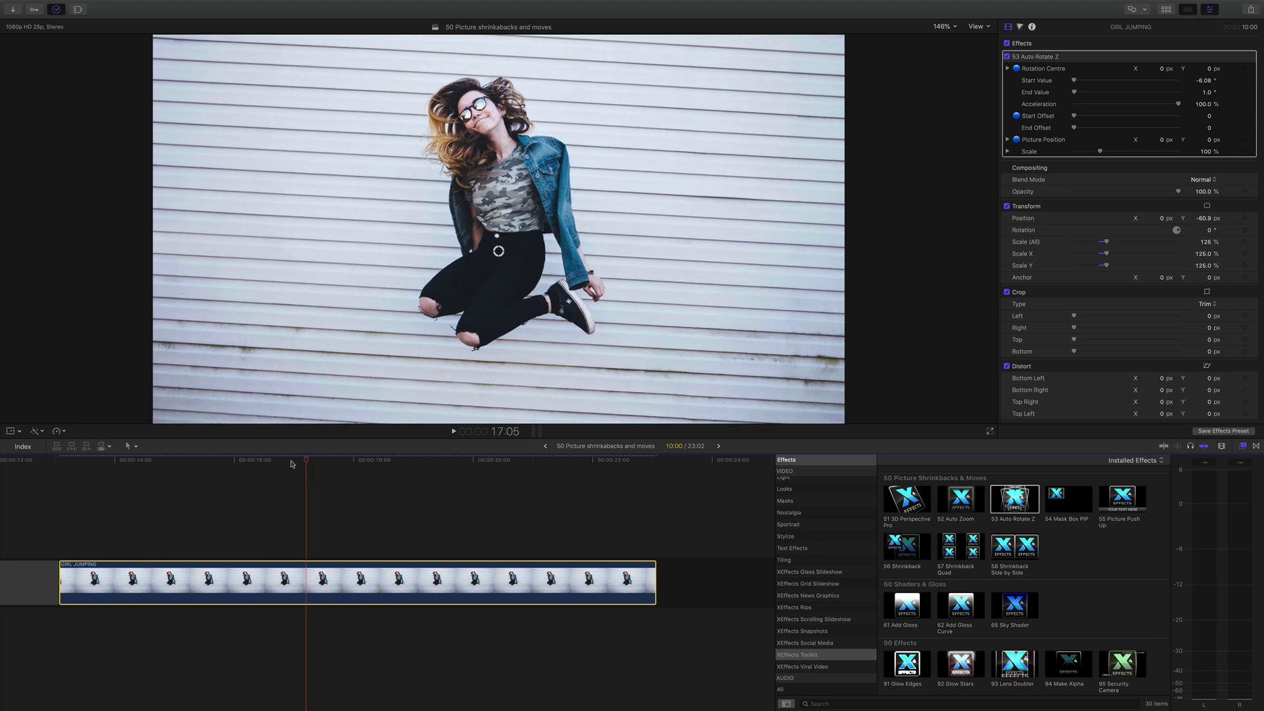
key("space")
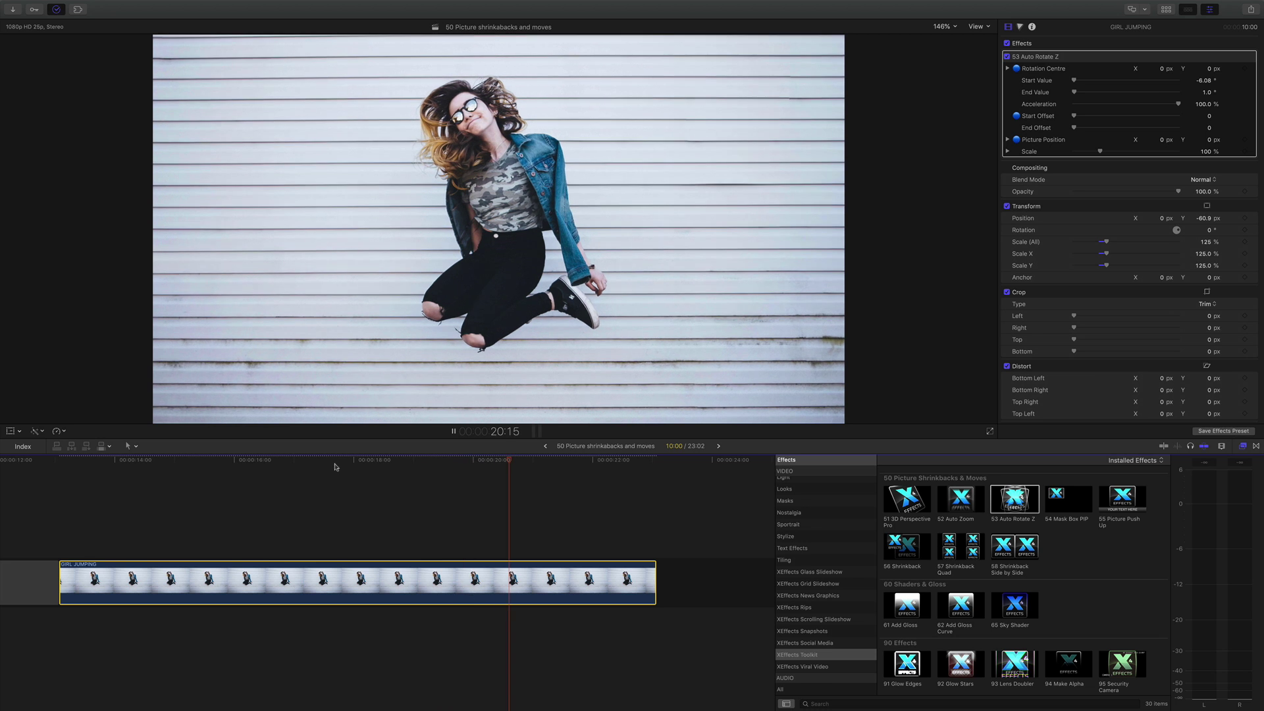
key("space")
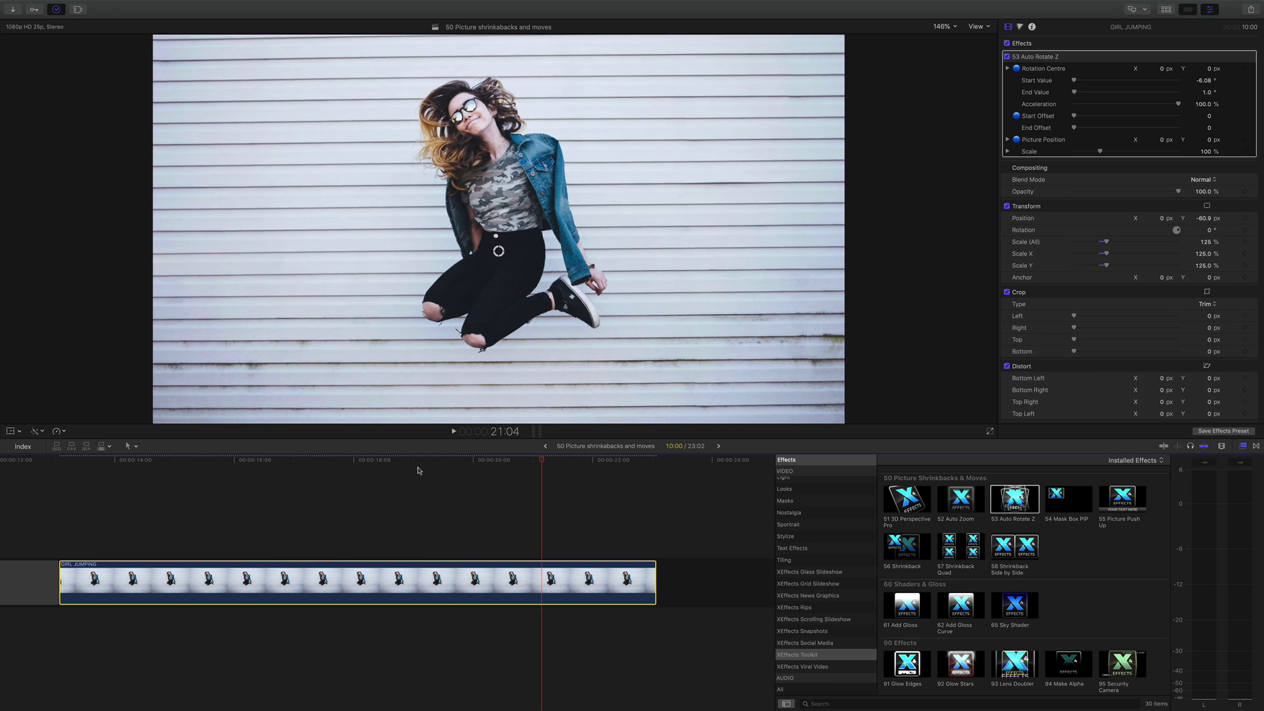
Step: Set the rotation's End Offset to 55 and play the clip to preview
left_click_drag(419, 462, 312, 466)
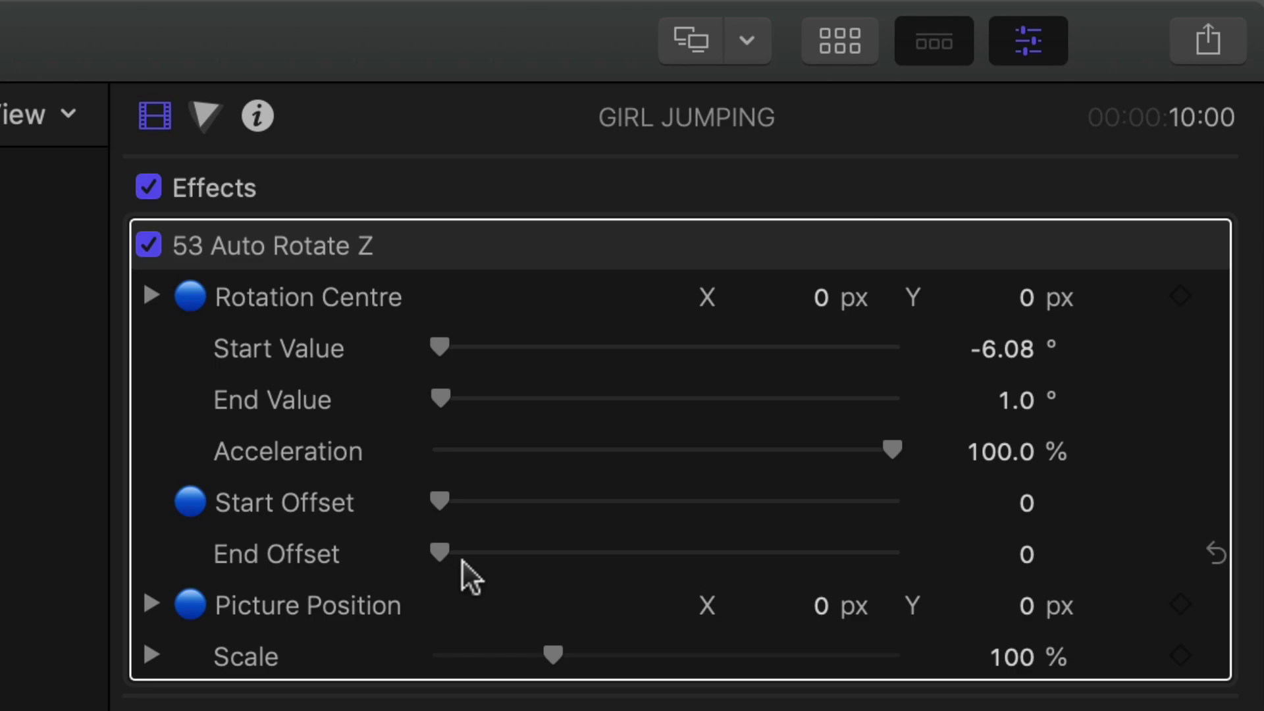
left_click_drag(463, 563, 690, 560)
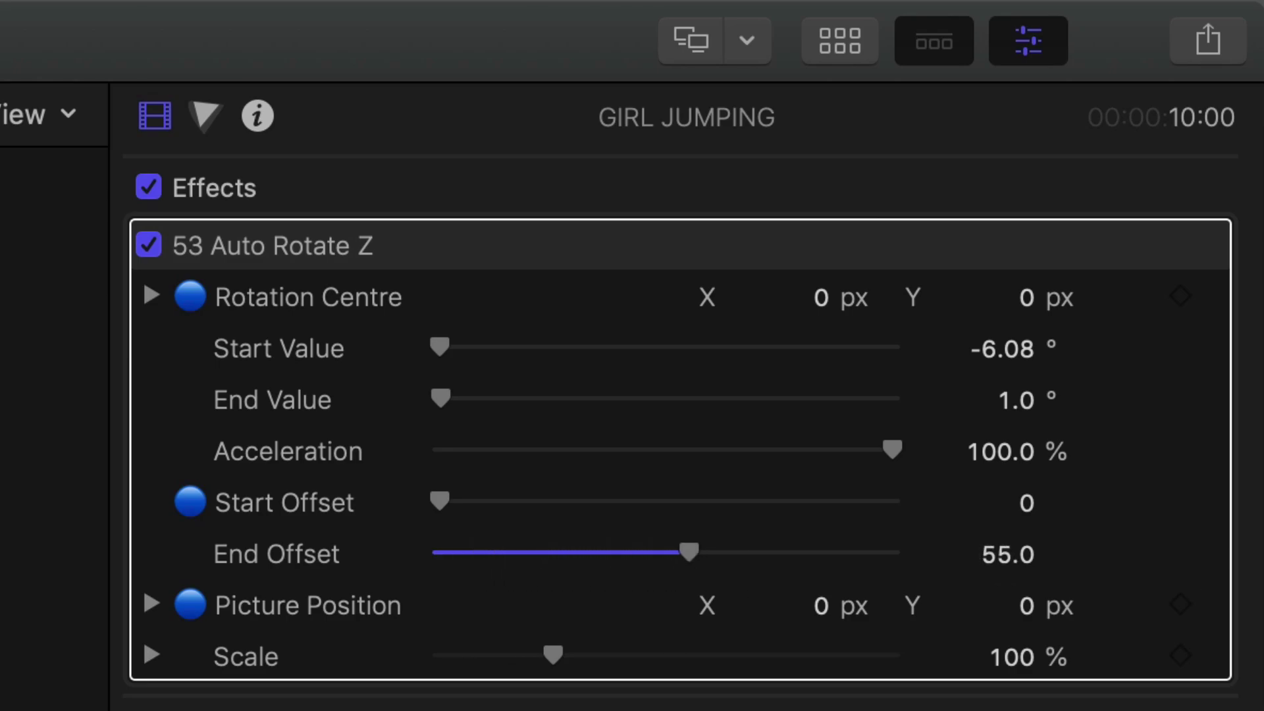
key("space")
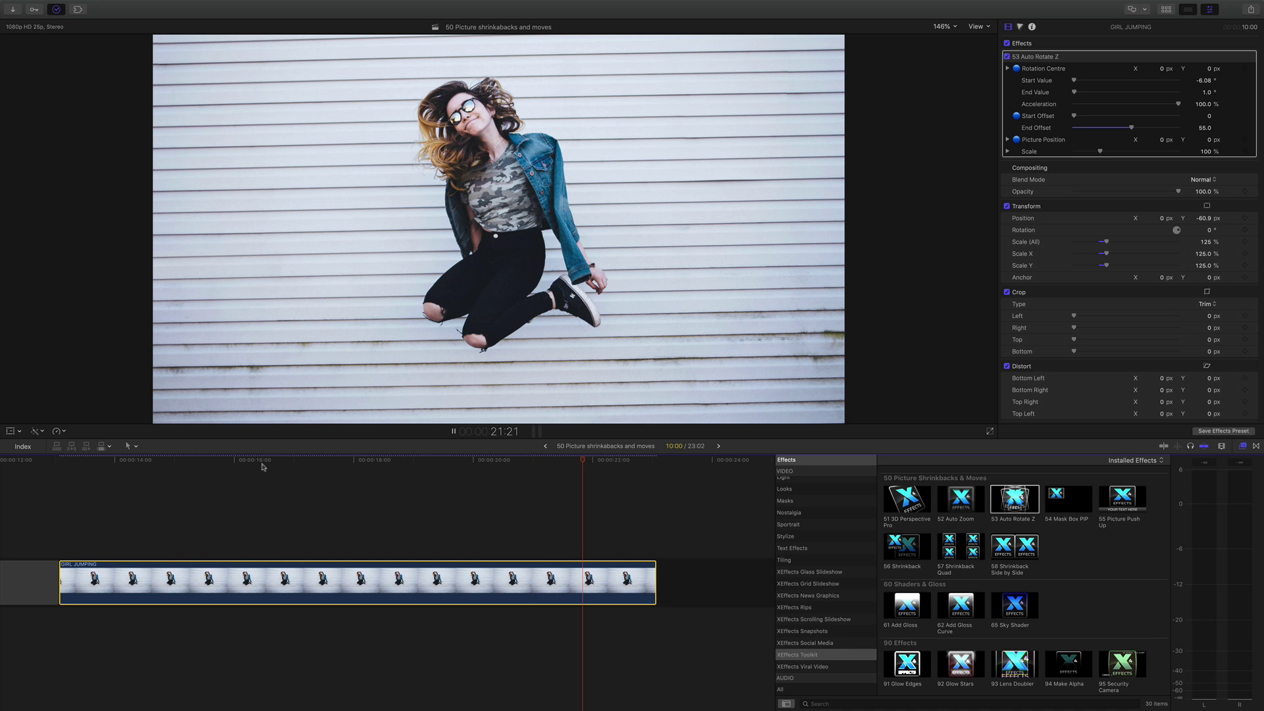
key("space")
left_click(578, 461)
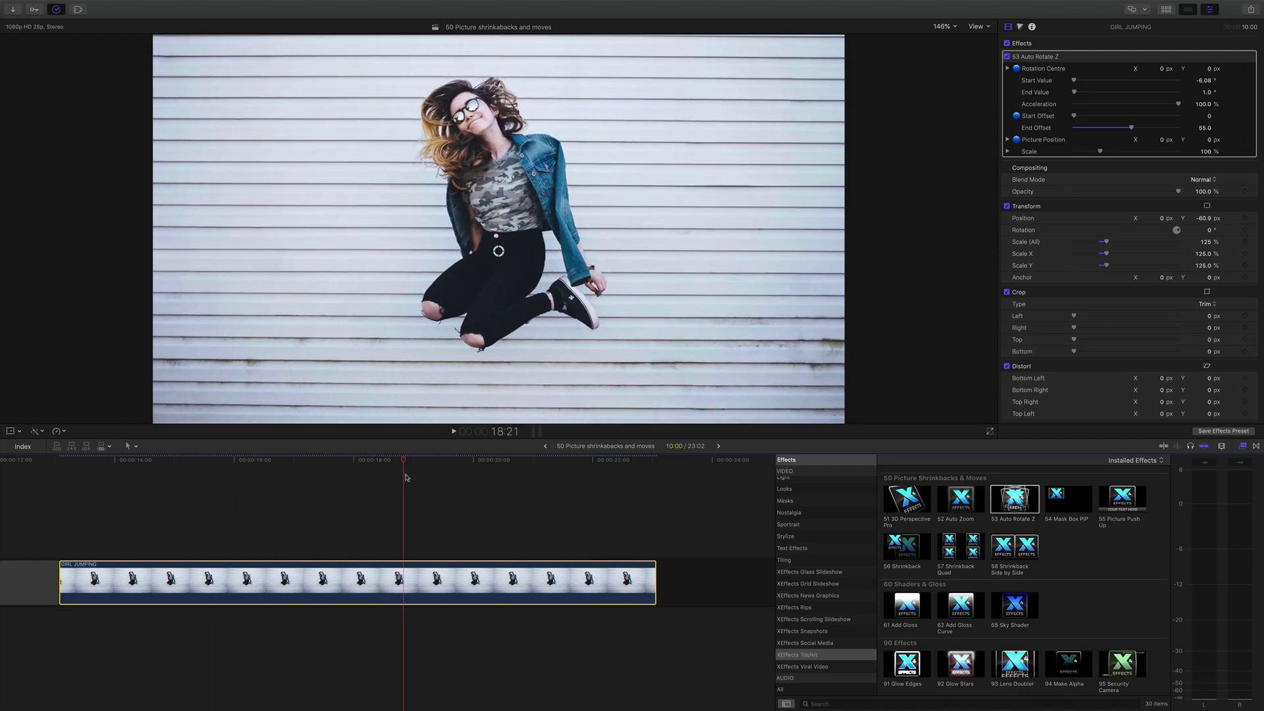
key("space")
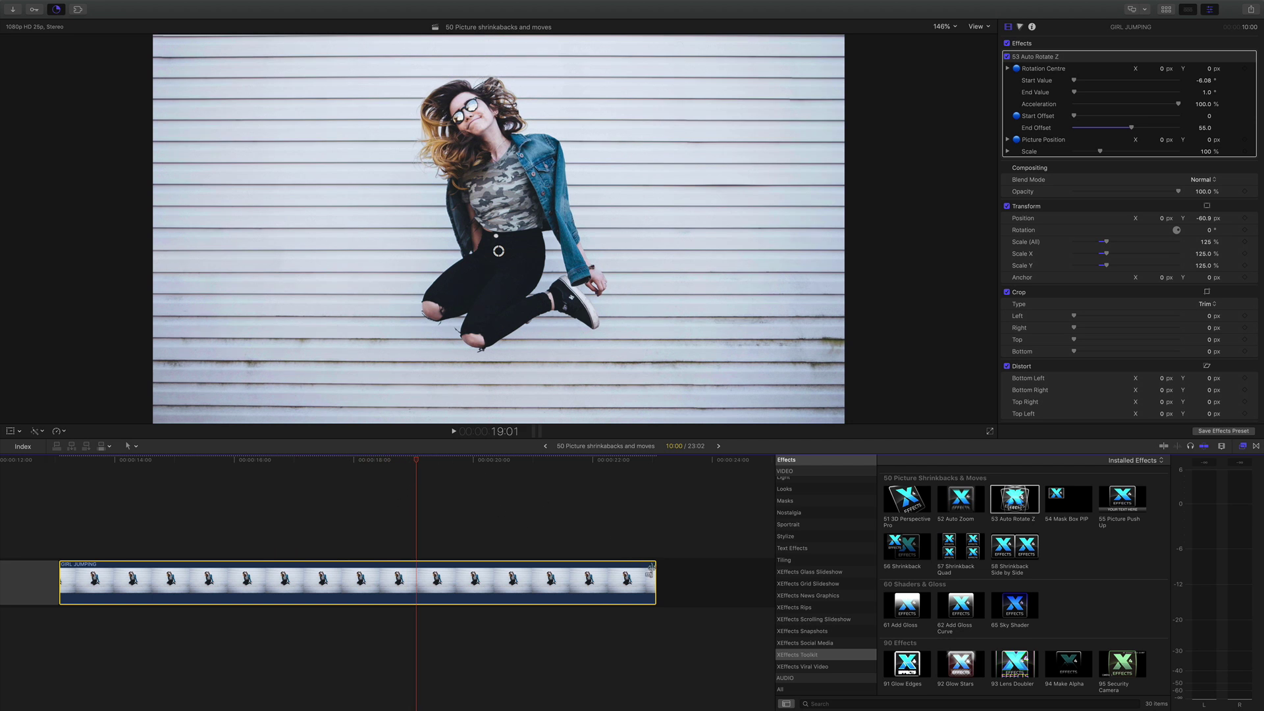
Step: Trim about four seconds off GIRL JUMPING's end and play it from the start
left_click_drag(655, 573, 401, 582)
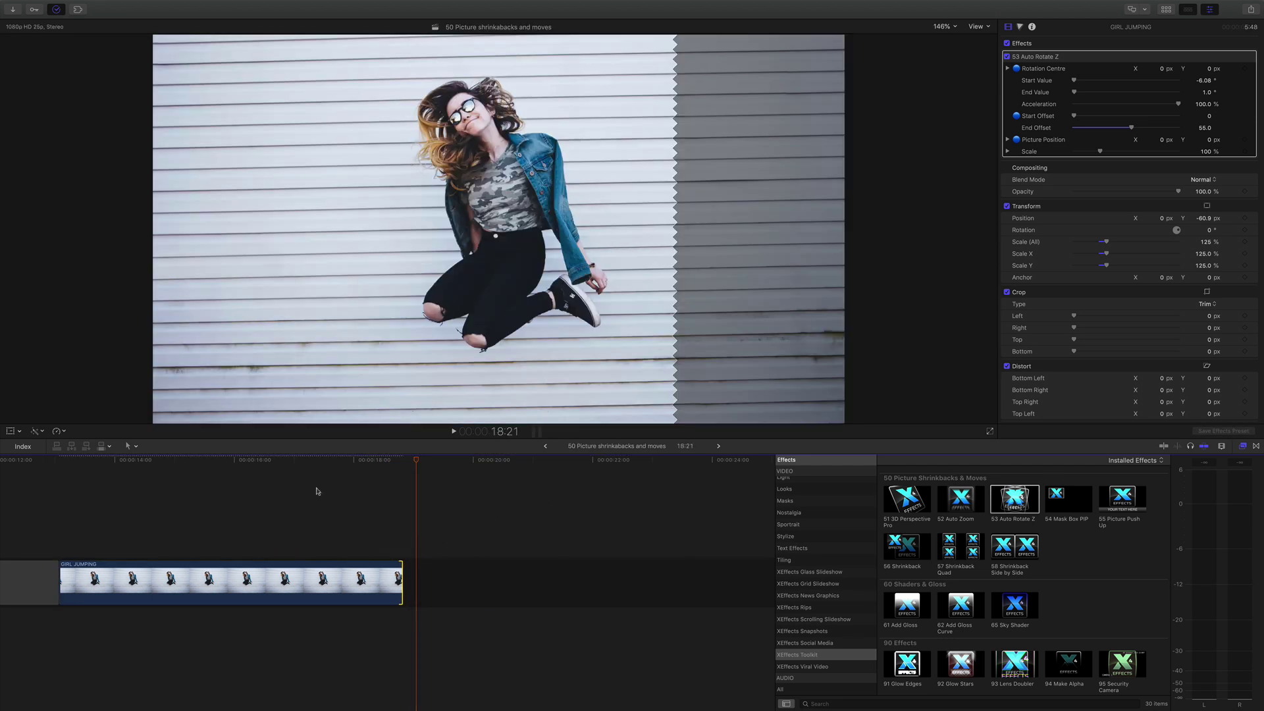
key("/")
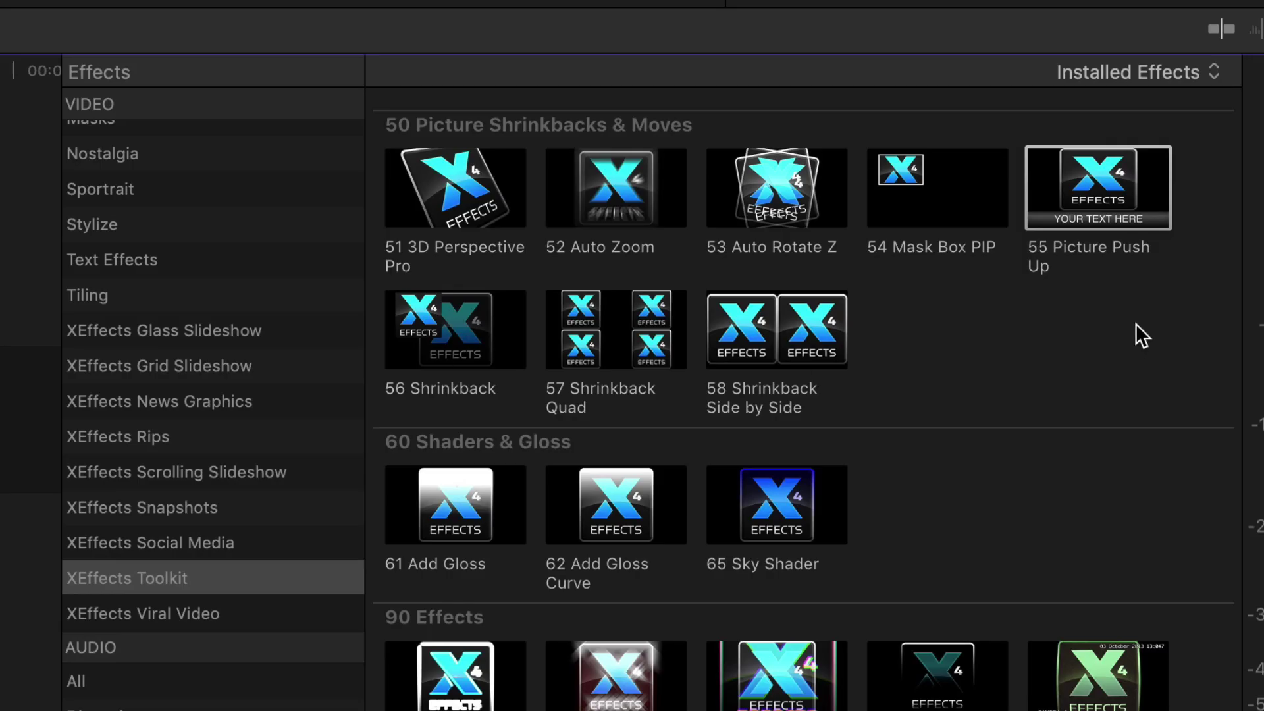
Step: Apply 55 Picture Push Up to the Abel Tasman clip and raise Y Shrink to 20.06
left_click_drag(1113, 211, 0, 402)
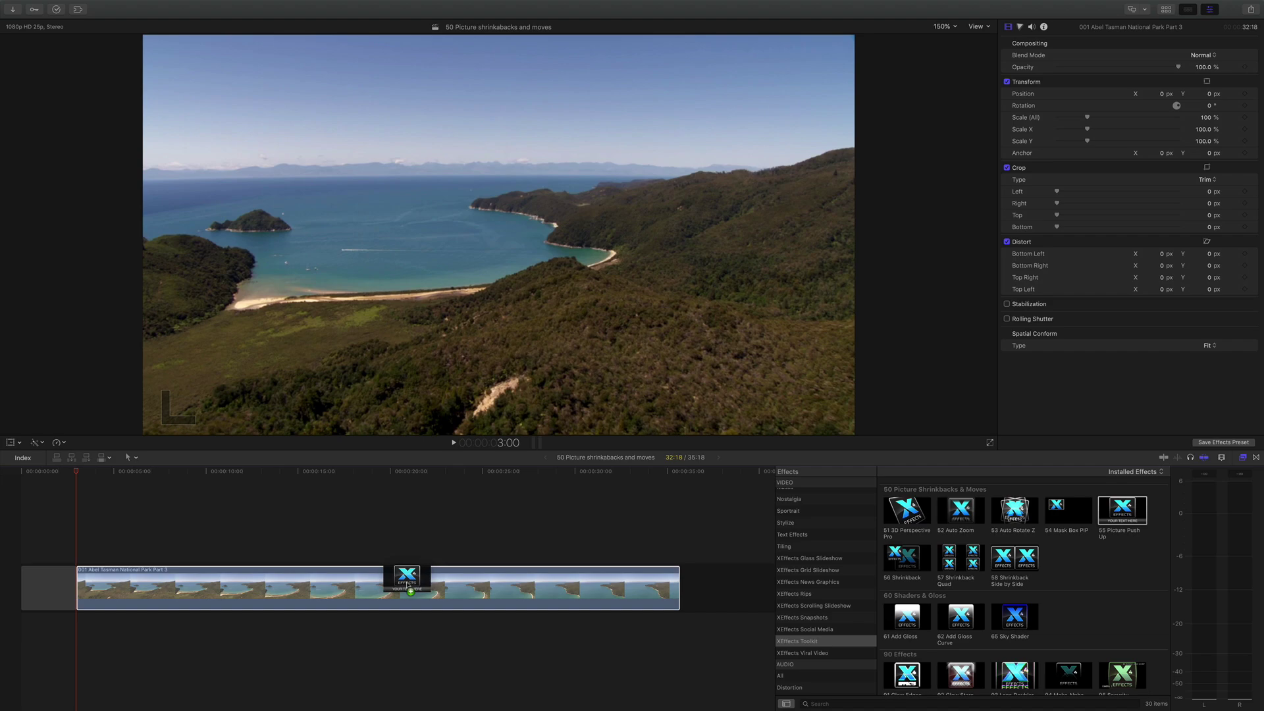
left_click_drag(407, 584, 407, 584)
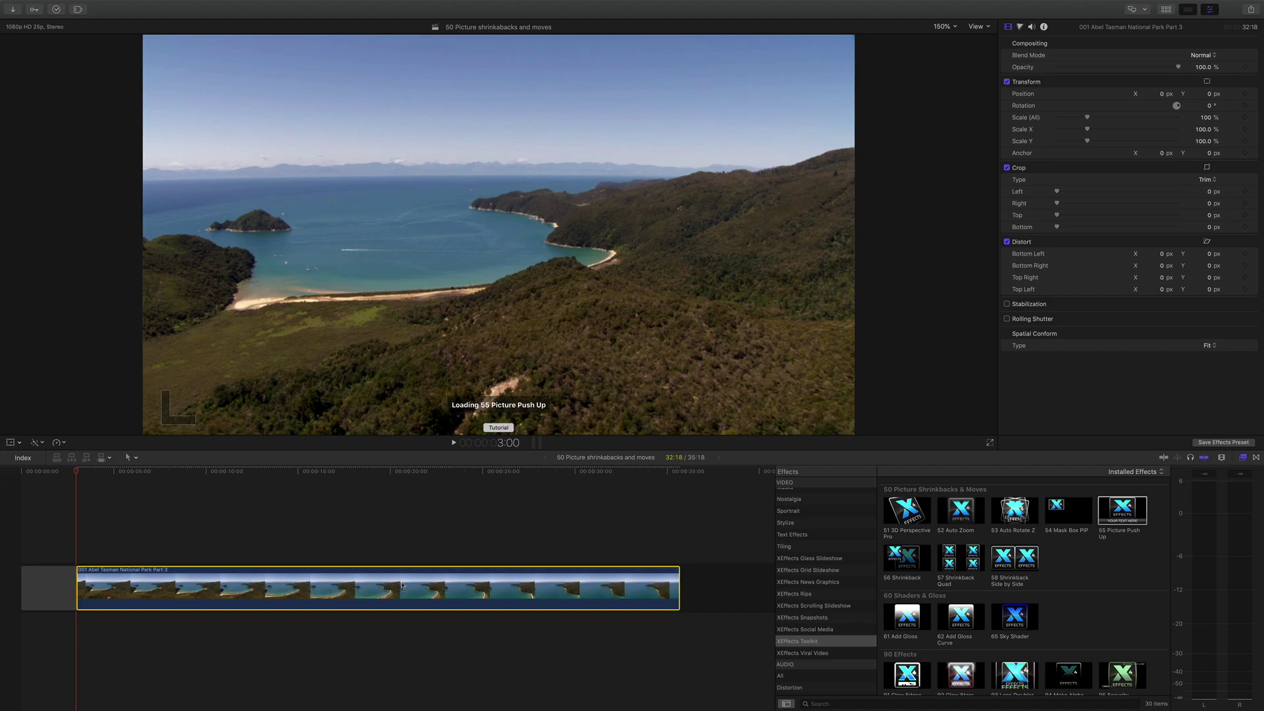
left_click(91, 472)
left_click_drag(95, 474, 136, 472)
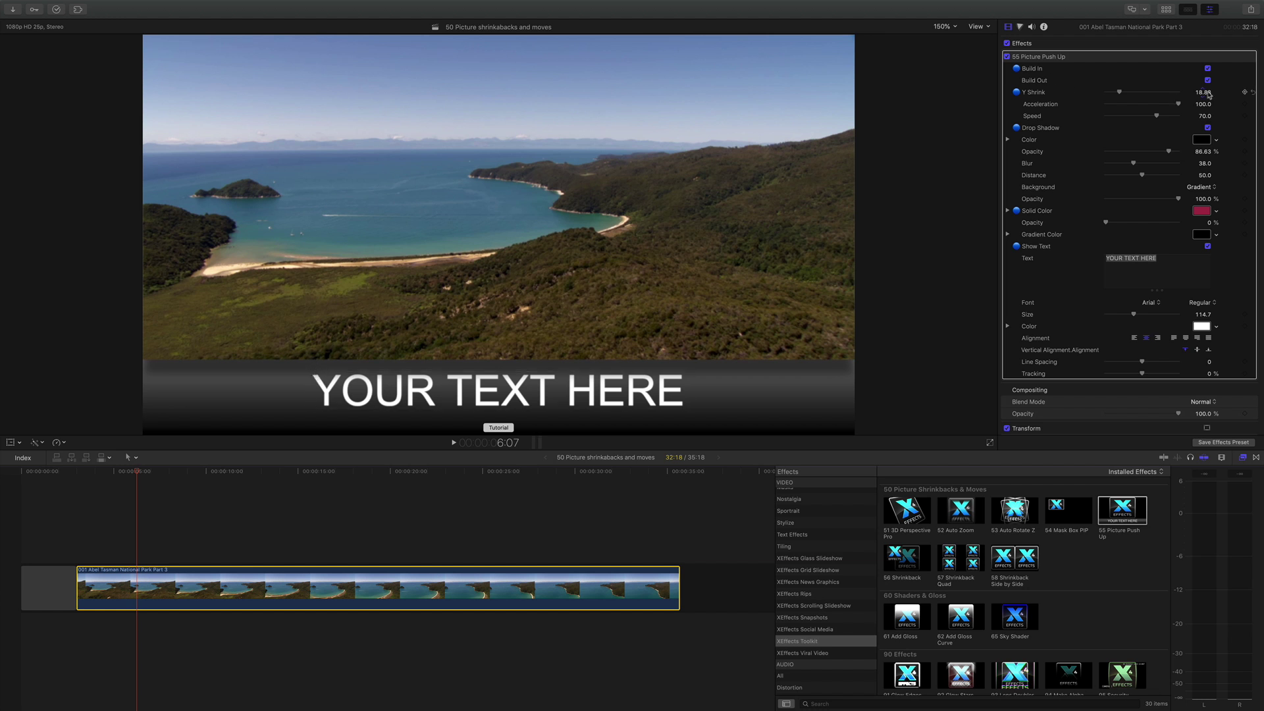
left_click_drag(1206, 93, 1204, 92)
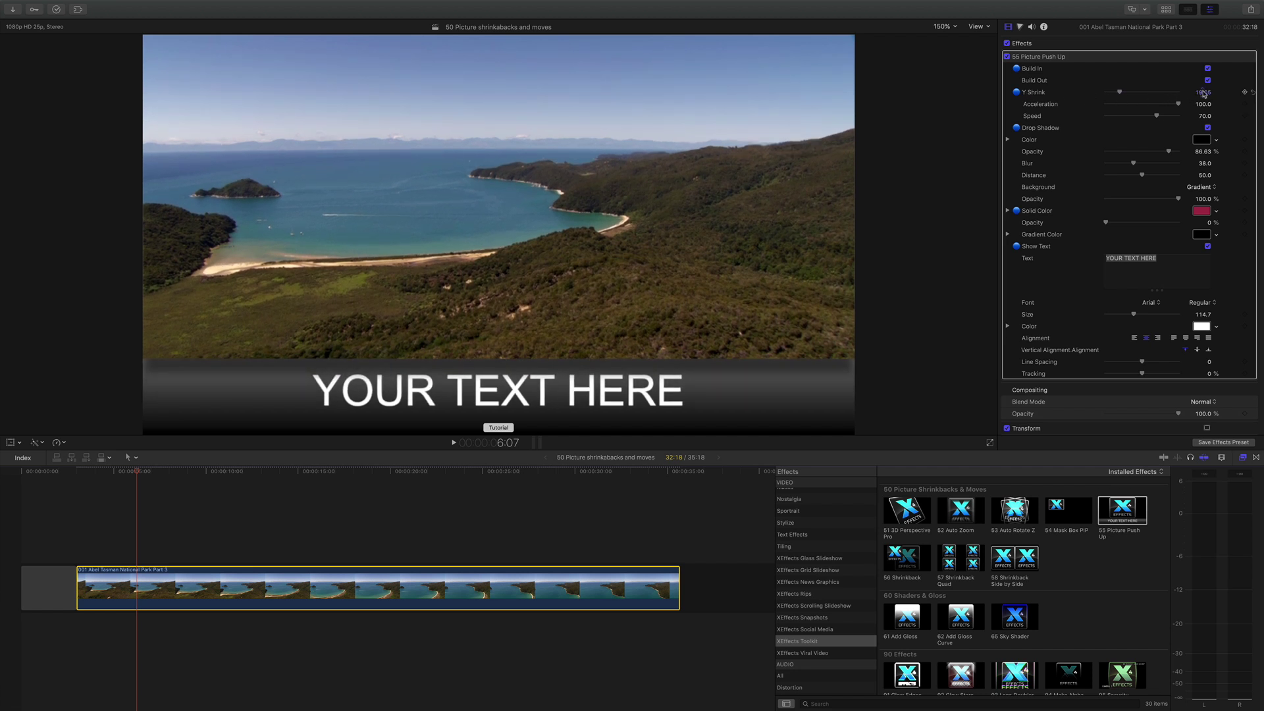
left_click_drag(1204, 93, 1203, 93)
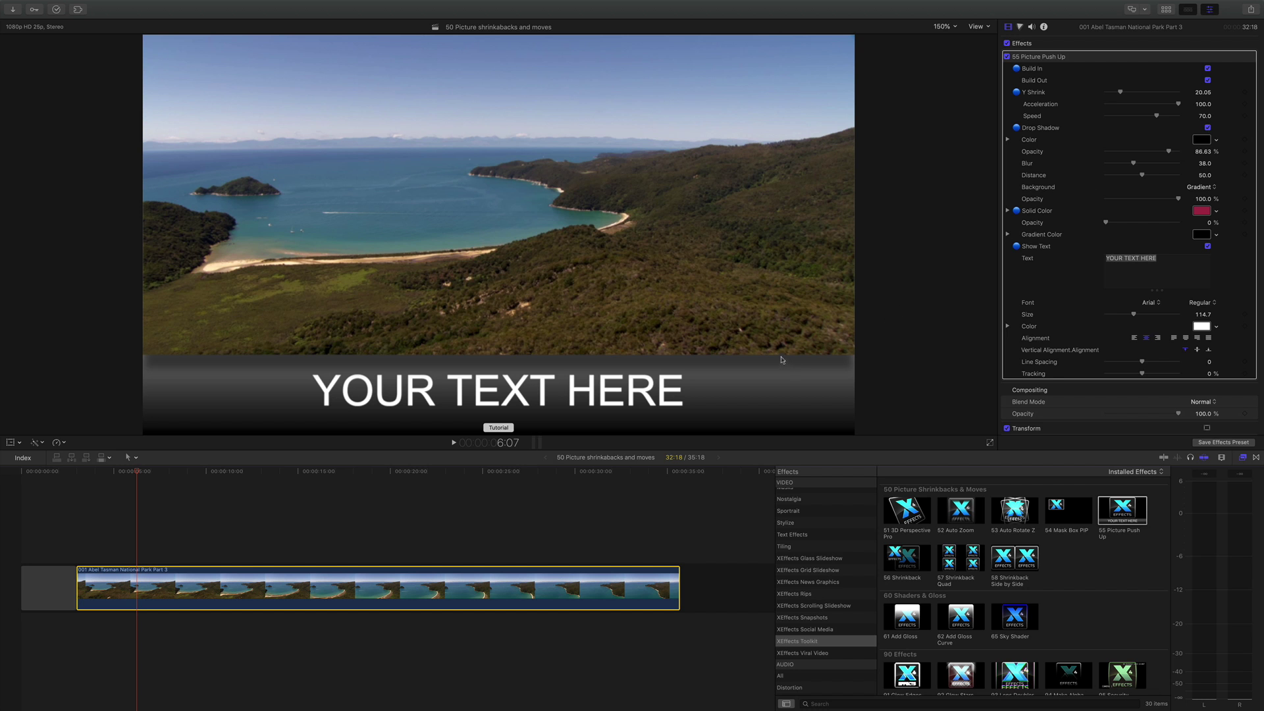
Step: Toggle the drop shadow, keep the gradient colour black, and set Solid Color to crimson
left_click(1209, 127)
left_click(1209, 128)
left_click(1202, 235)
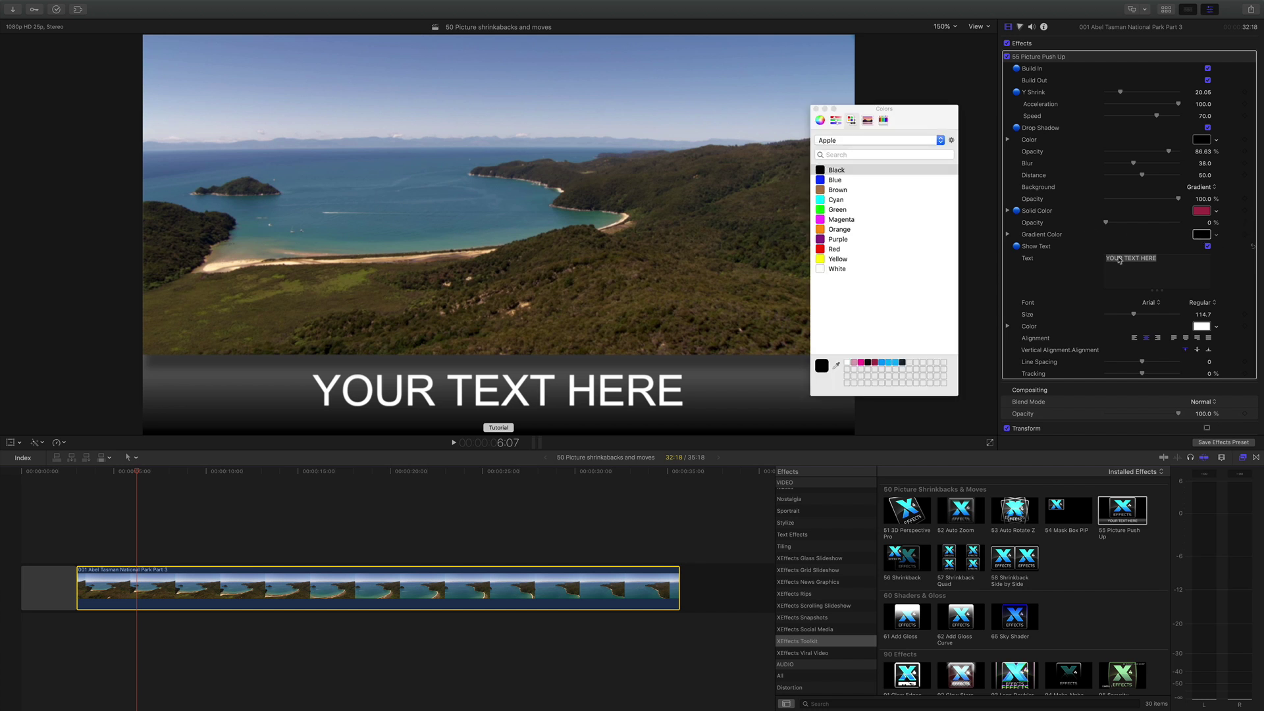
left_click(823, 262)
key("b")
left_click(816, 109)
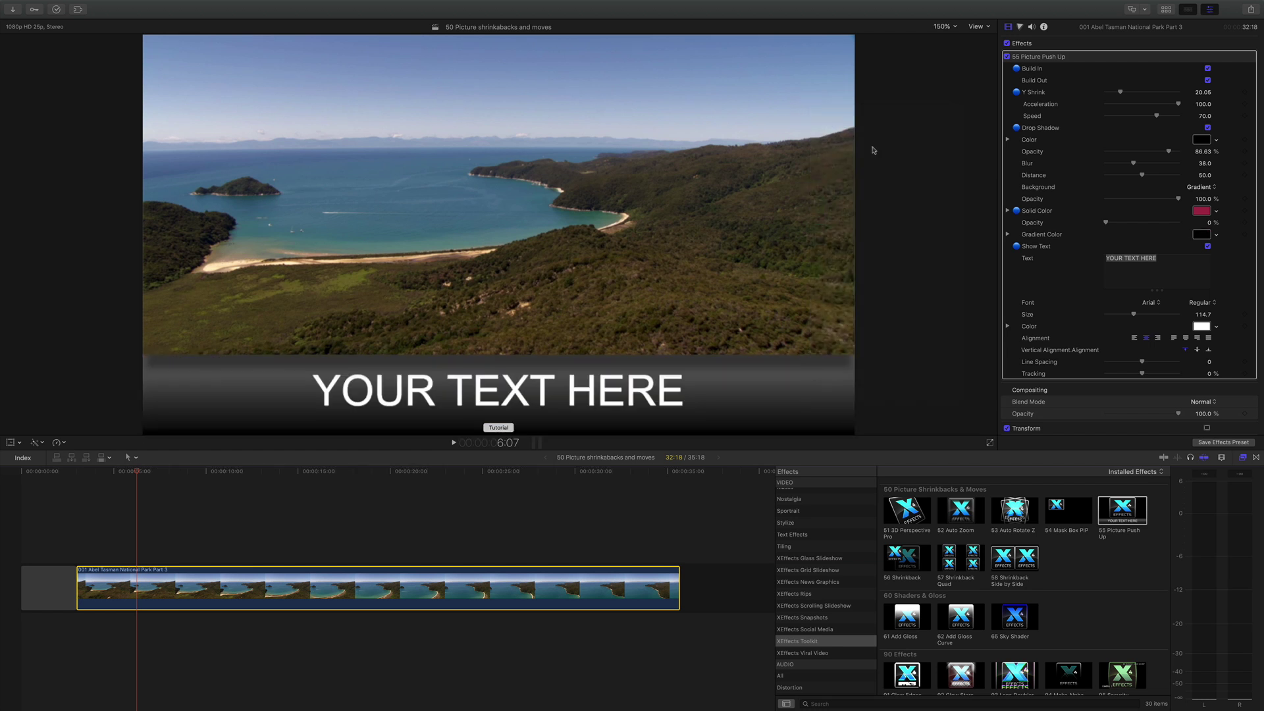
mouse_move(1106, 222)
left_mouse_down()
mouse_move(1169, 224)
mouse_move(1100, 225)
left_mouse_up()
Step: Replace the YOUR TEXT HERE placeholder with XEFFECTS, correcting the typo
left_click(1167, 258)
left_click_drag(1167, 259, 1103, 259)
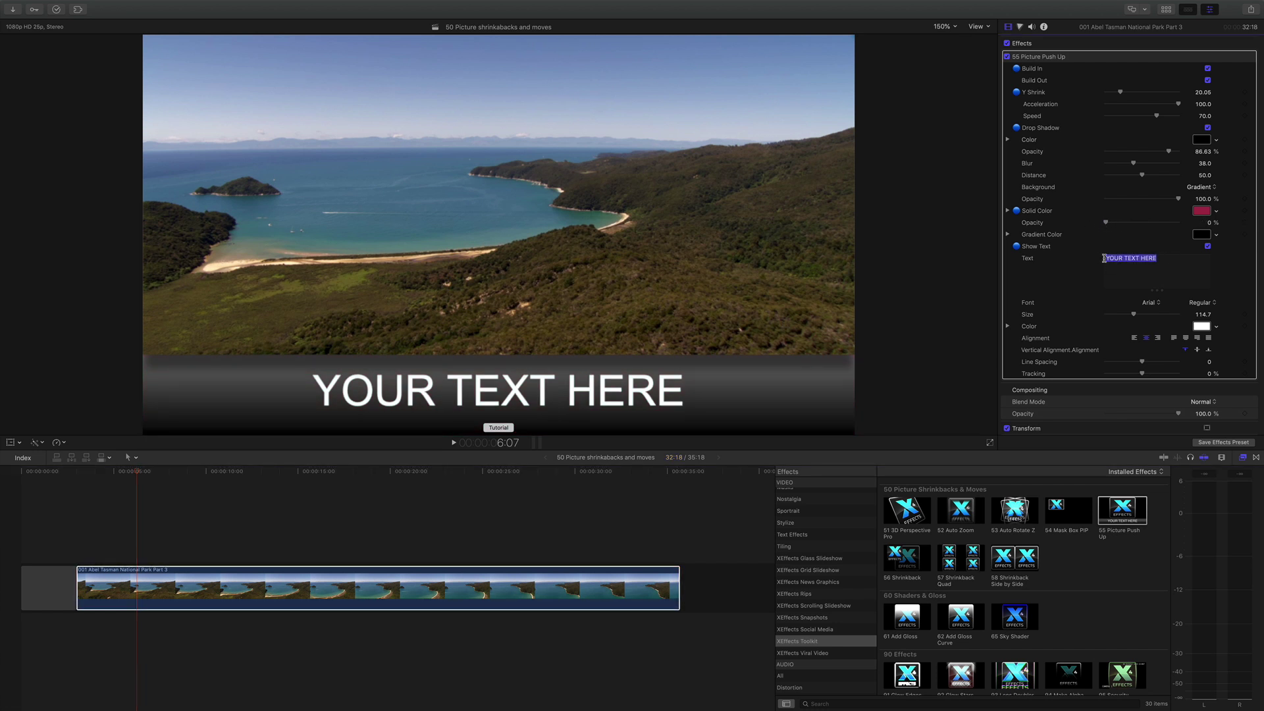
type("X")
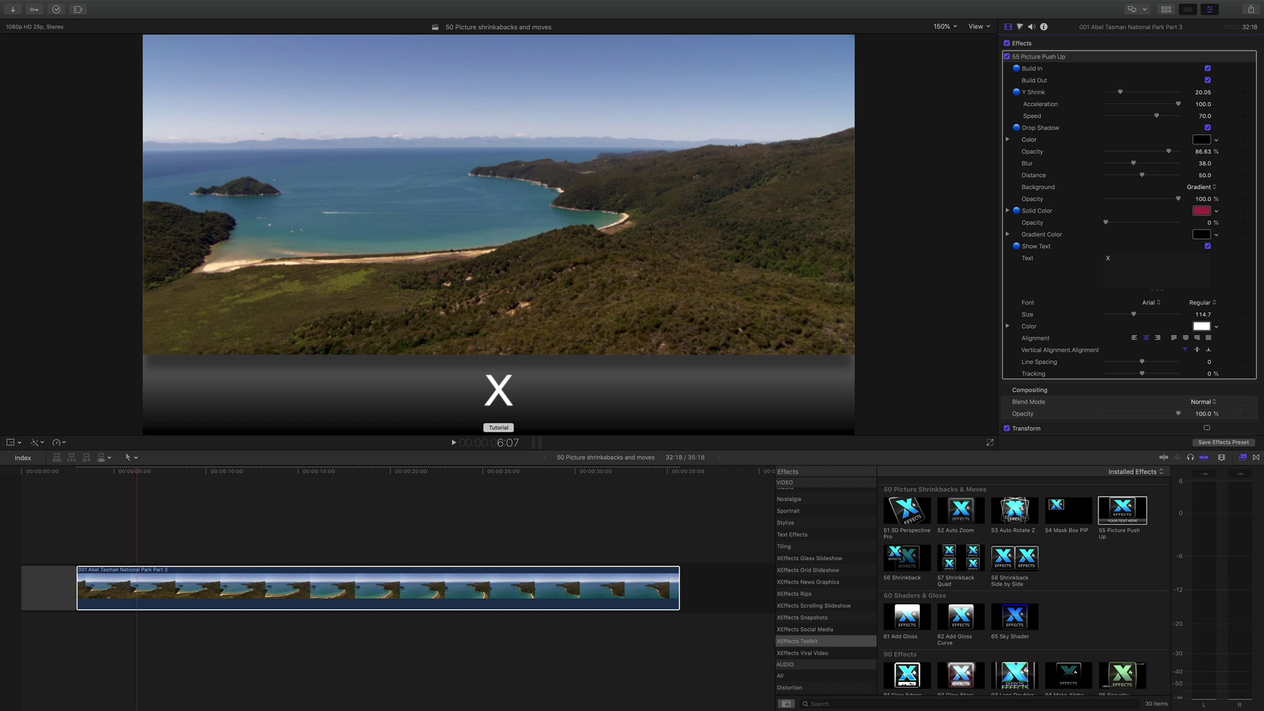
type("EEFEX")
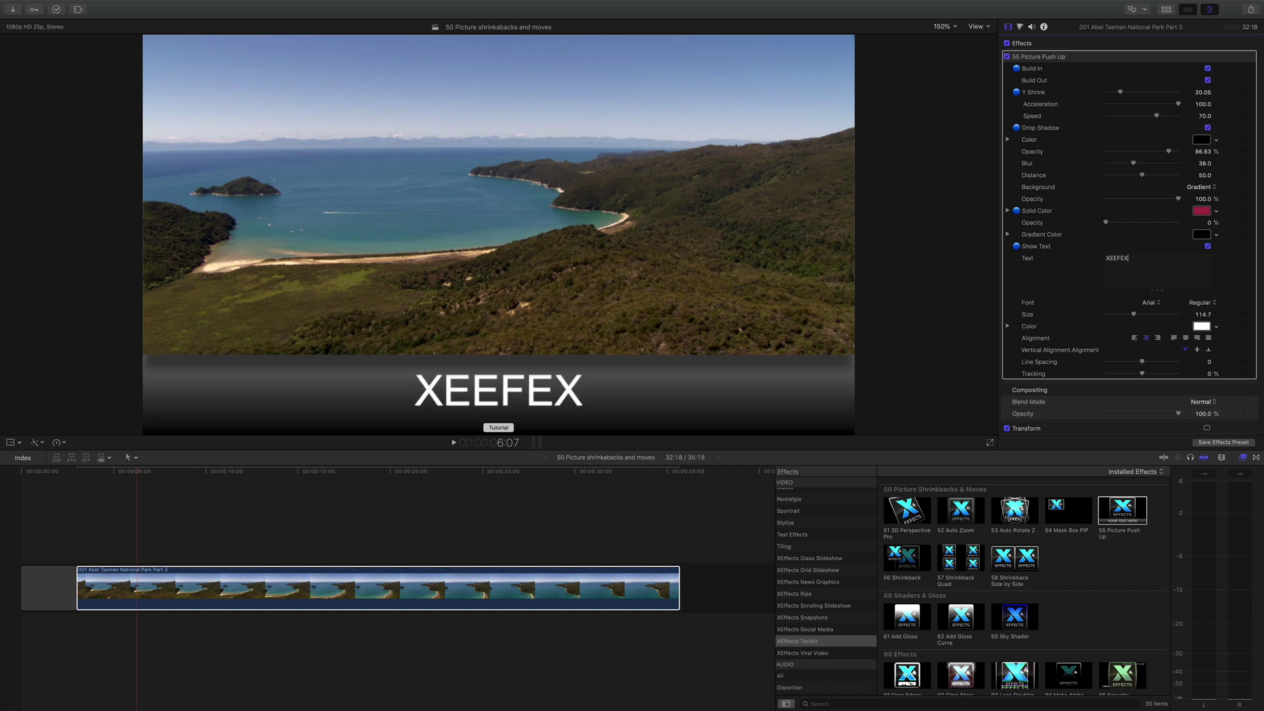
key("BackSpace")
key("BackSpace")
key("BackSpace")
key("BackSpace")
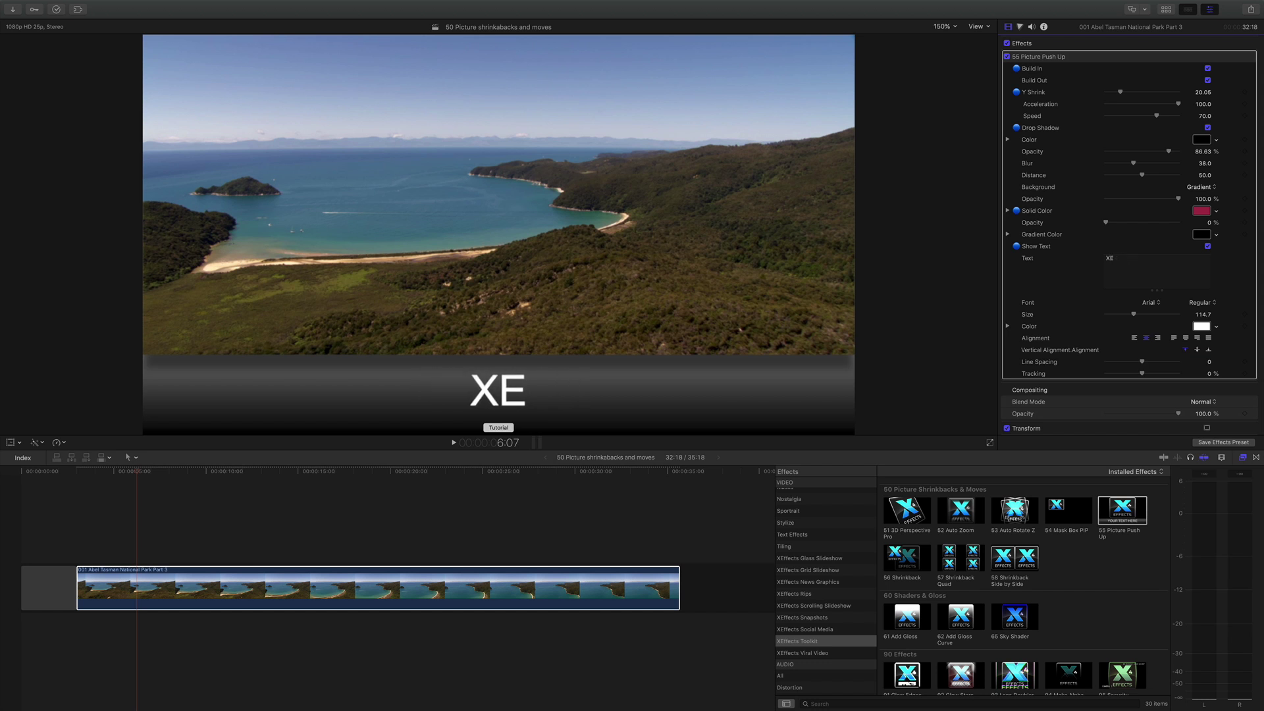
type("FFECTS")
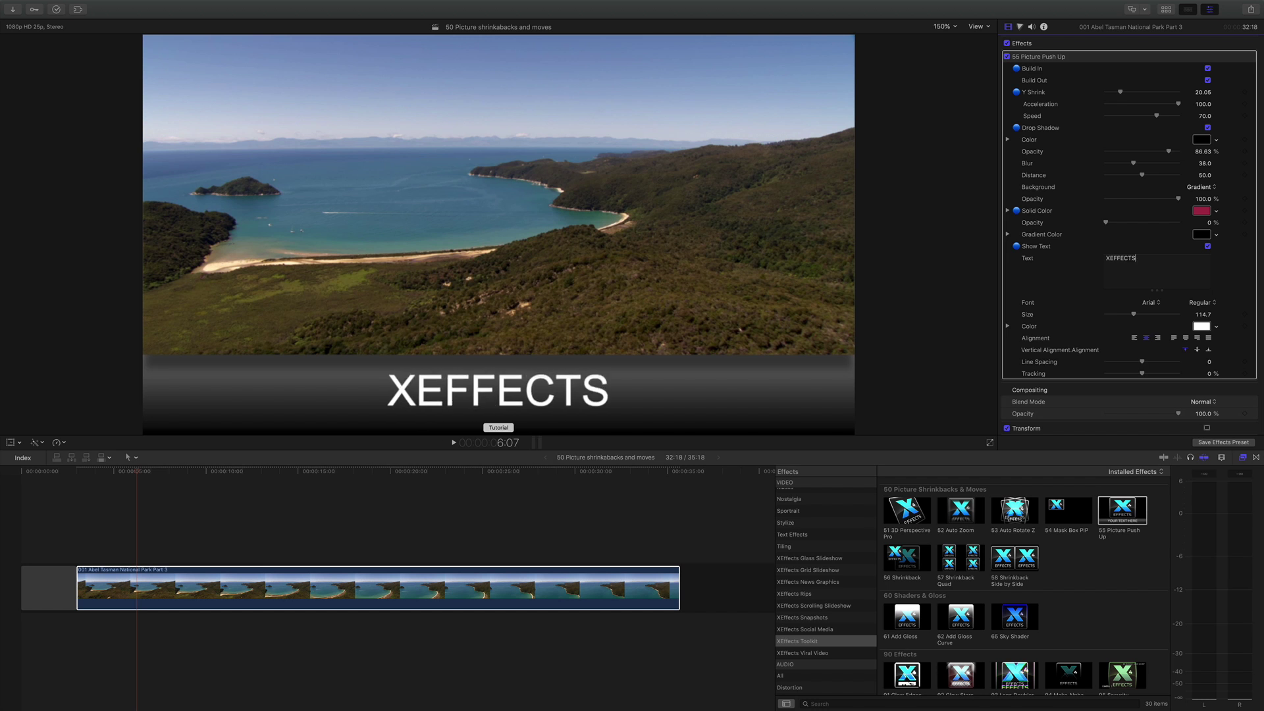
Step: Set the caption font to Bebas Neue
left_click(1152, 302)
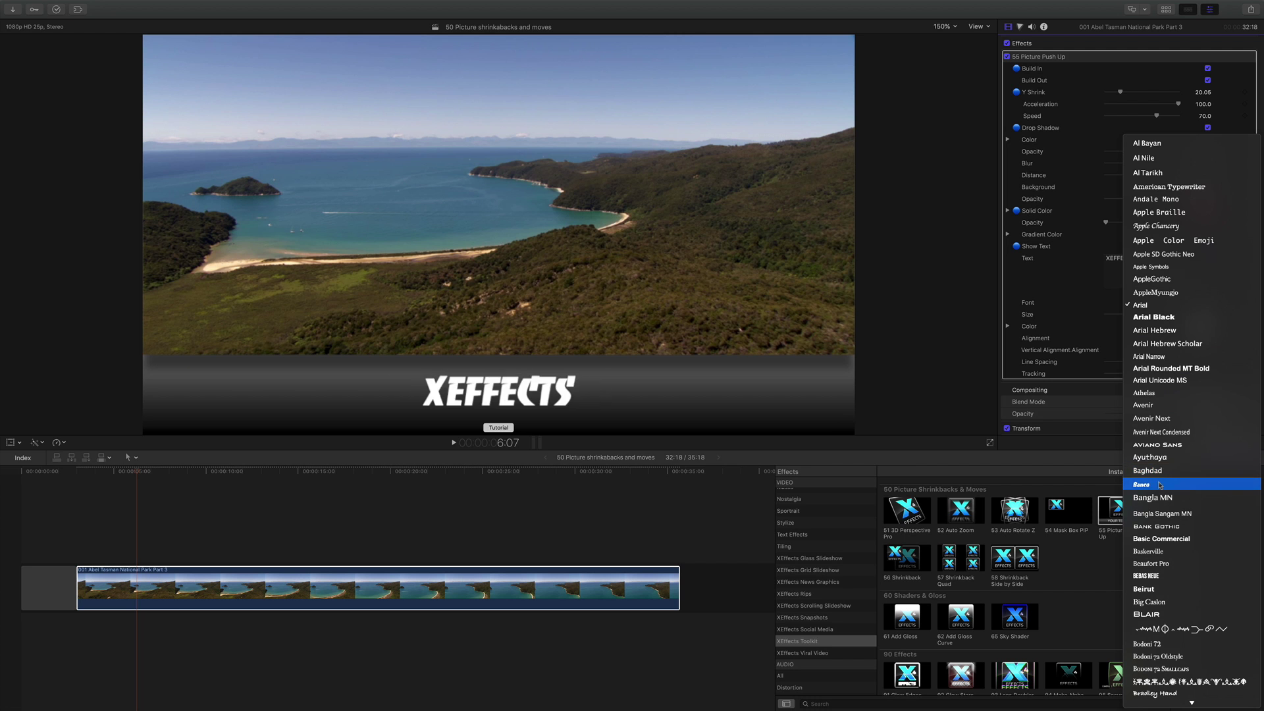
left_click(1161, 578)
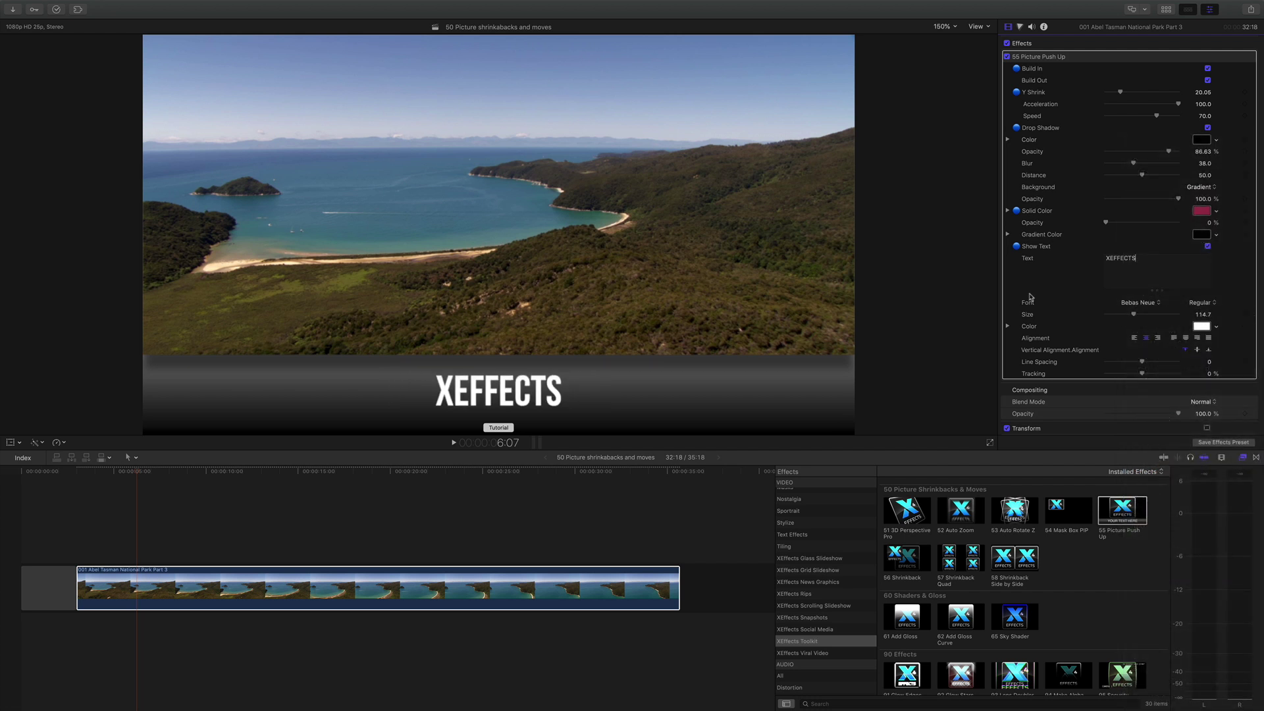
scroll(1030, 297, "down", 2)
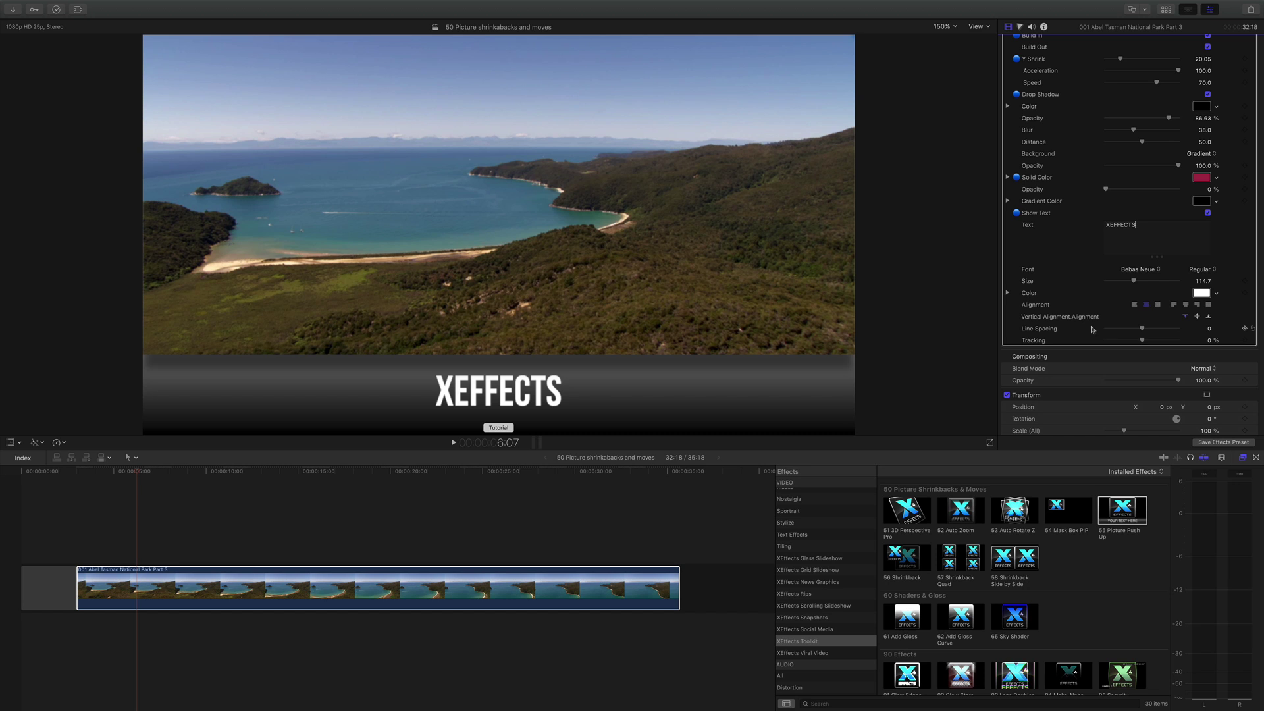
scroll(1066, 260, "up", 2)
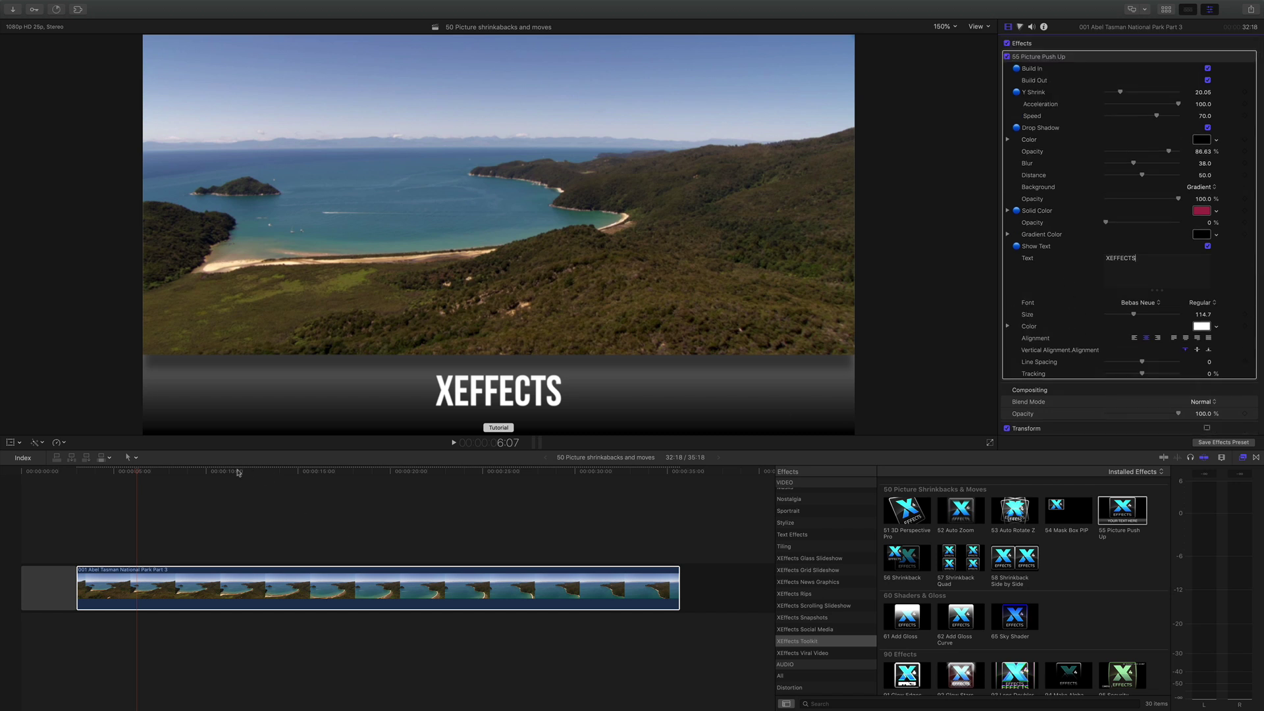
Step: Play and scrub the clip to preview the XEFFECTS title building in
left_click(96, 471)
key("space")
left_click_drag(114, 484, 324, 486)
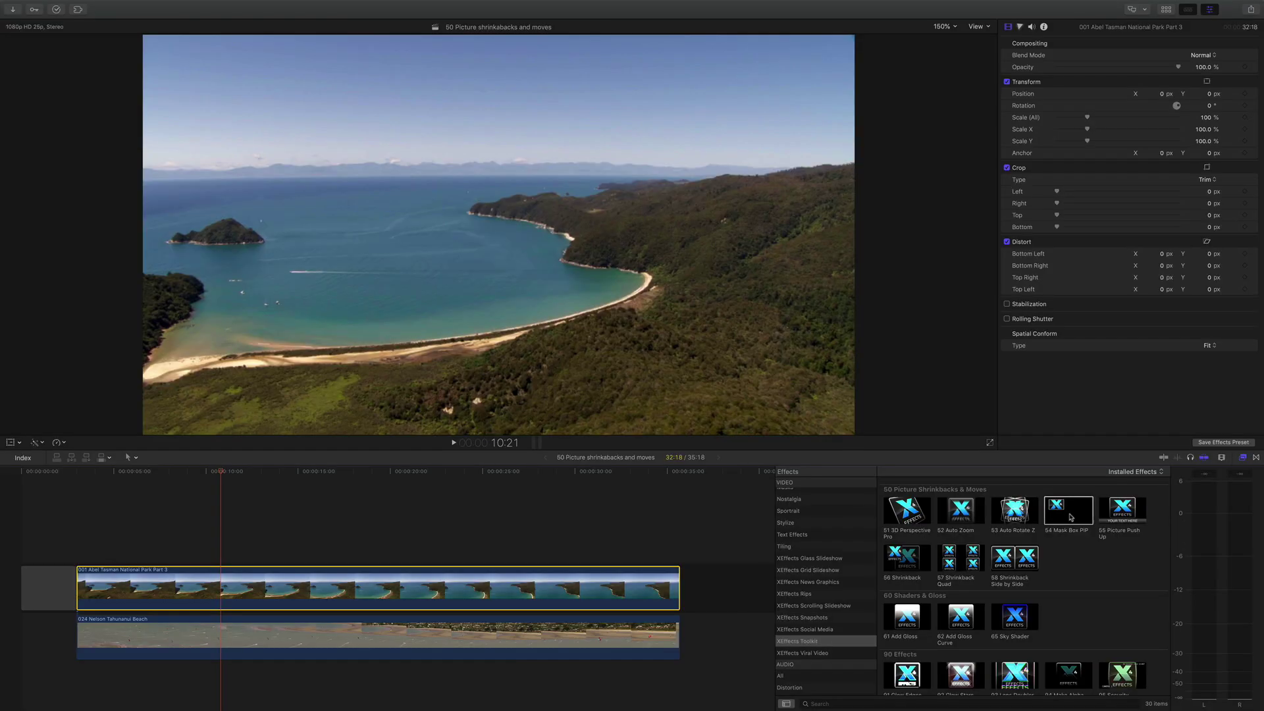
Step: Apply 54 Mask Box PIP to the Abel Tasman clip, placing the inset upper left, zoomed on the bay
left_click_drag(938, 188, 251, 579)
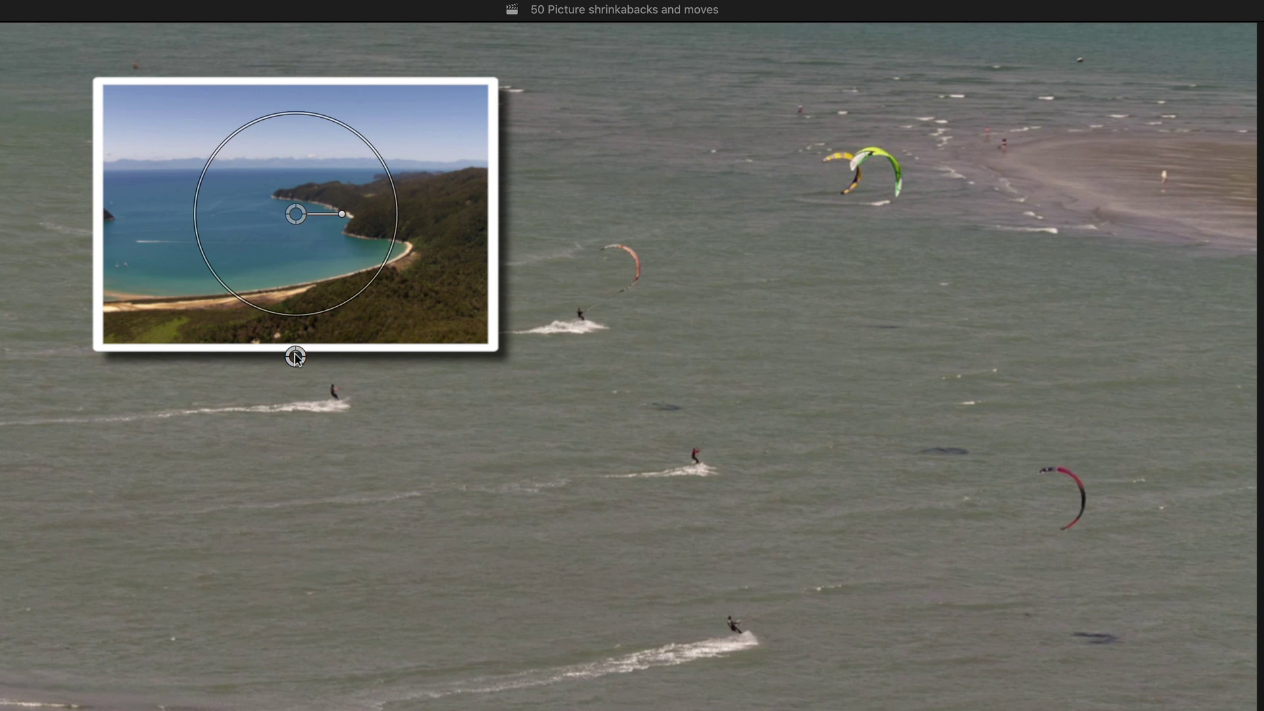
left_click_drag(313, 223, 690, 202)
left_click_drag(972, 323, 282, 348)
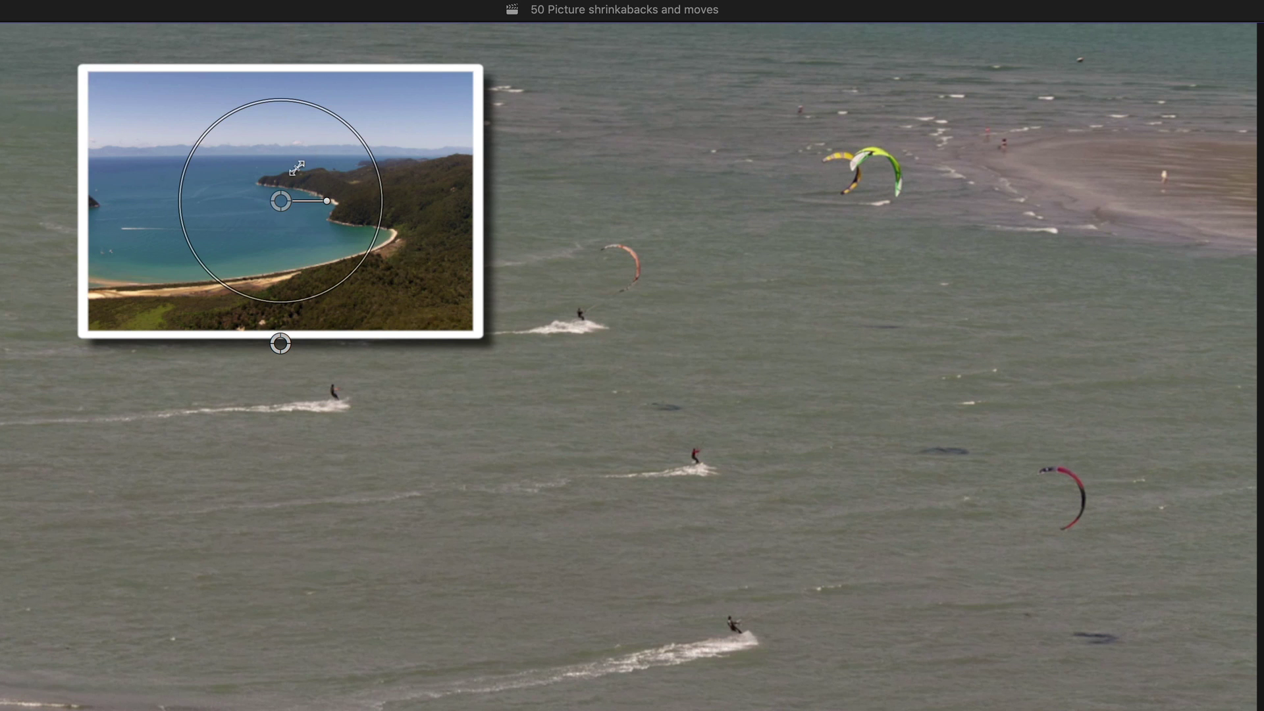
mouse_move(282, 206)
left_mouse_down()
mouse_move(293, 205)
mouse_move(279, 191)
mouse_move(283, 208)
mouse_move(304, 204)
left_mouse_up()
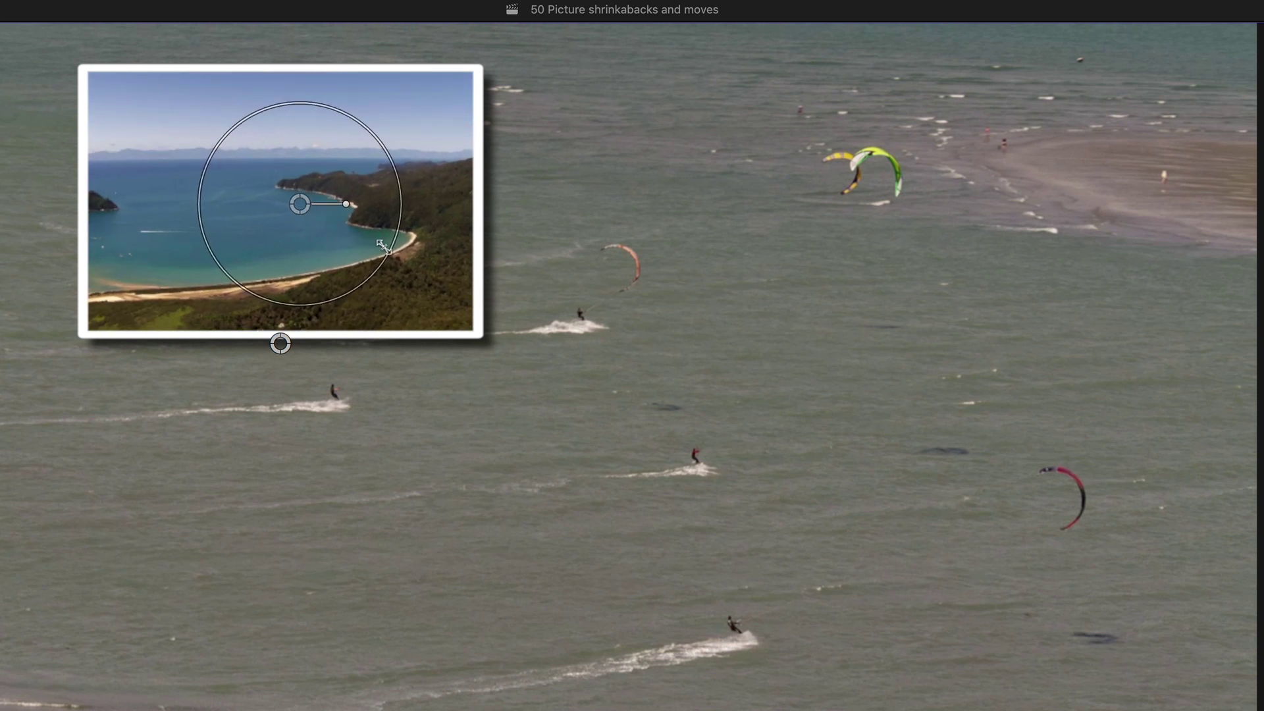
left_click_drag(387, 249, 350, 235)
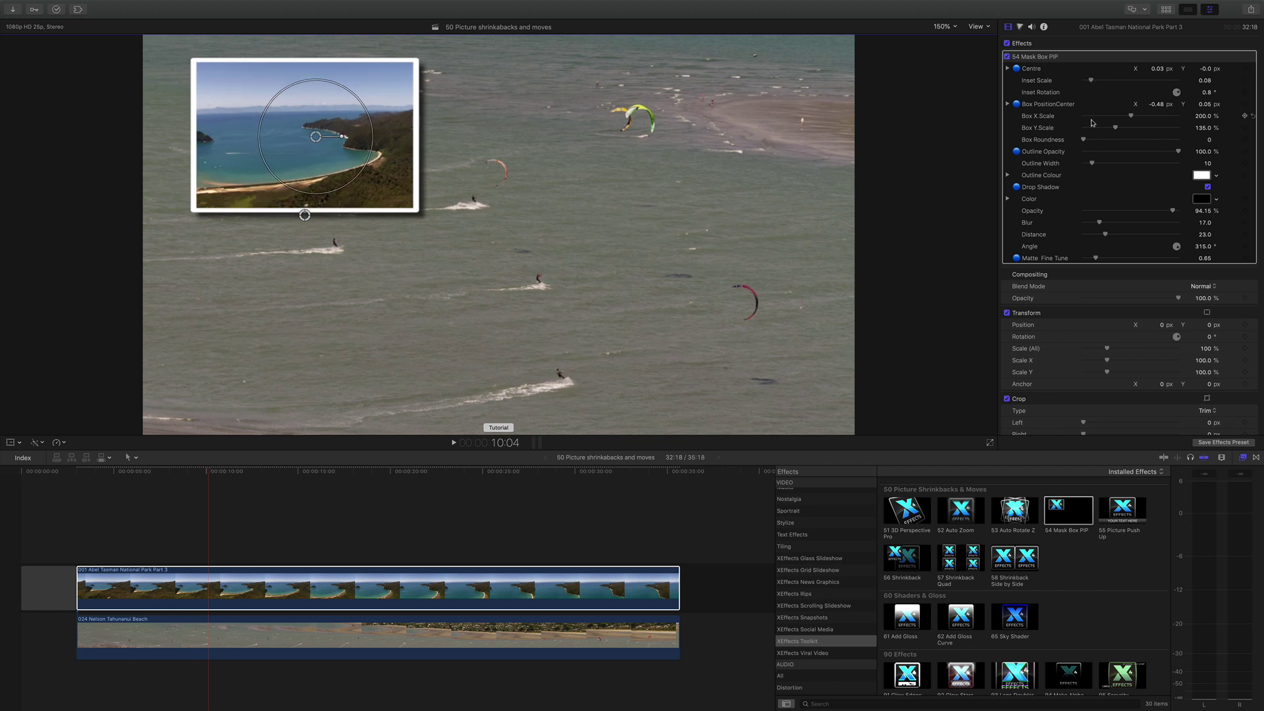
Step: Thin the inset outline from width 10 to 7 and make it blue
left_click_drag(1094, 164, 1090, 167)
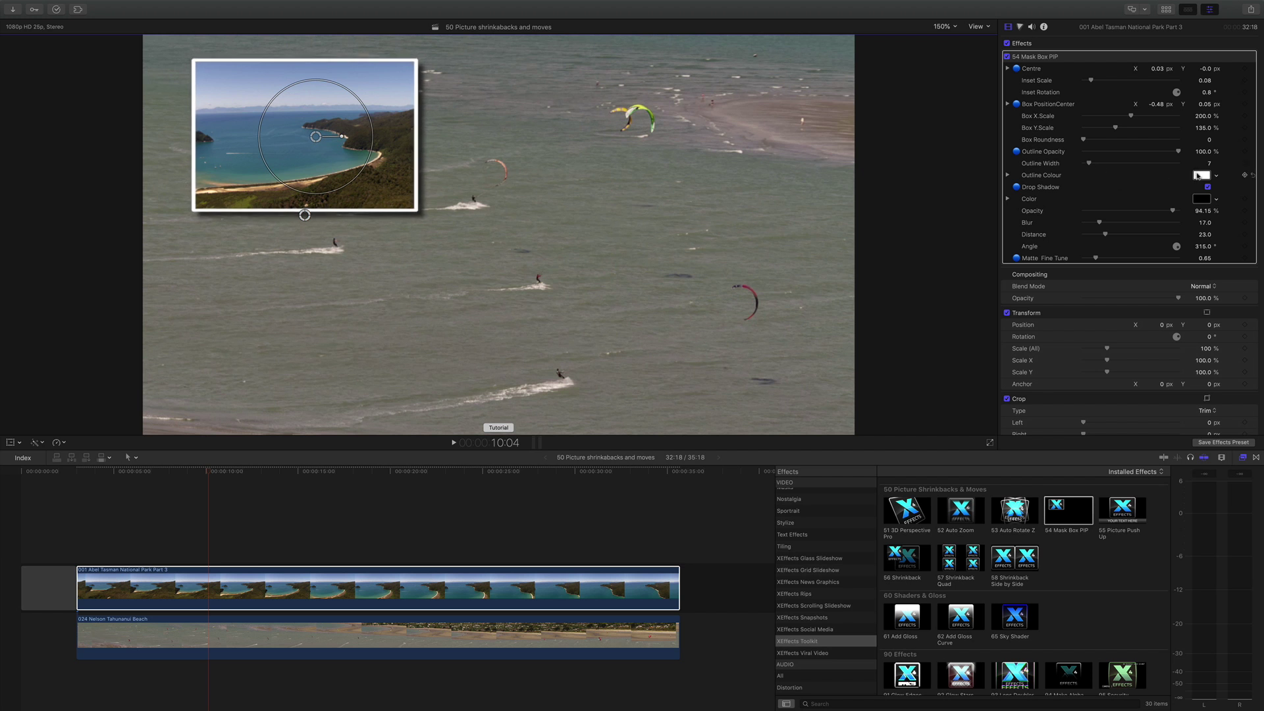
left_click(1198, 176)
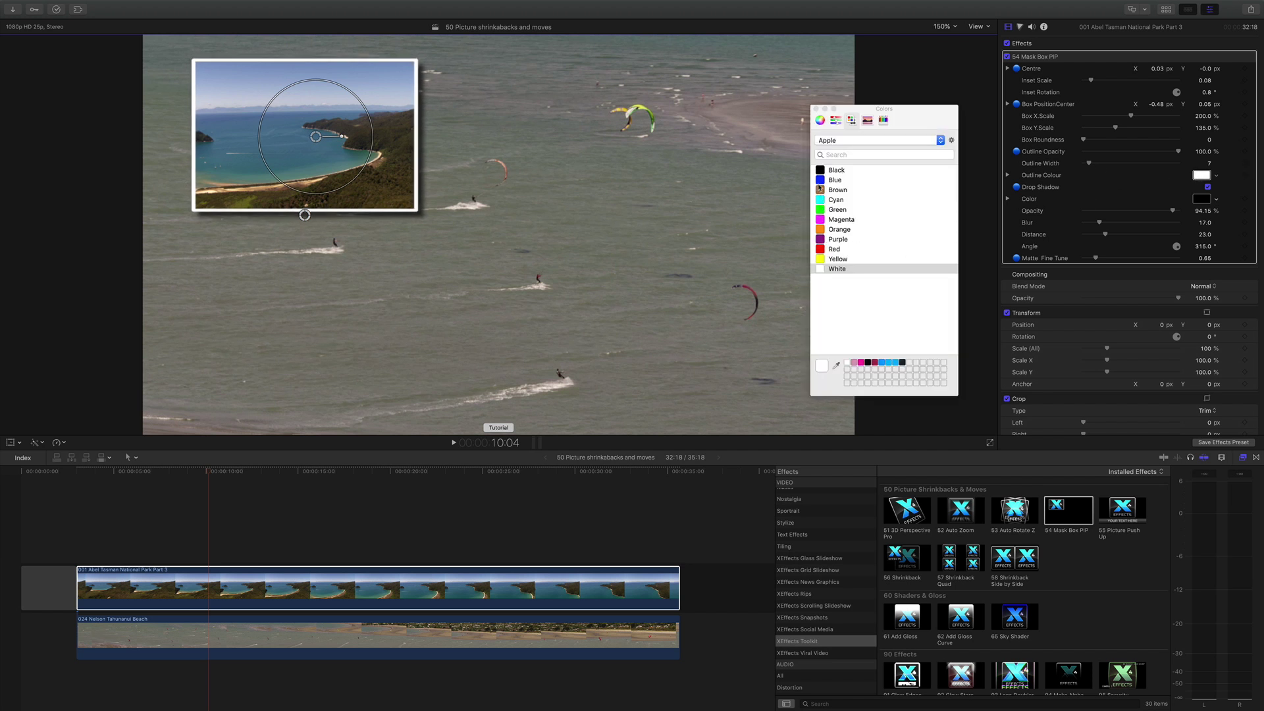
left_click(831, 179)
left_click(815, 108)
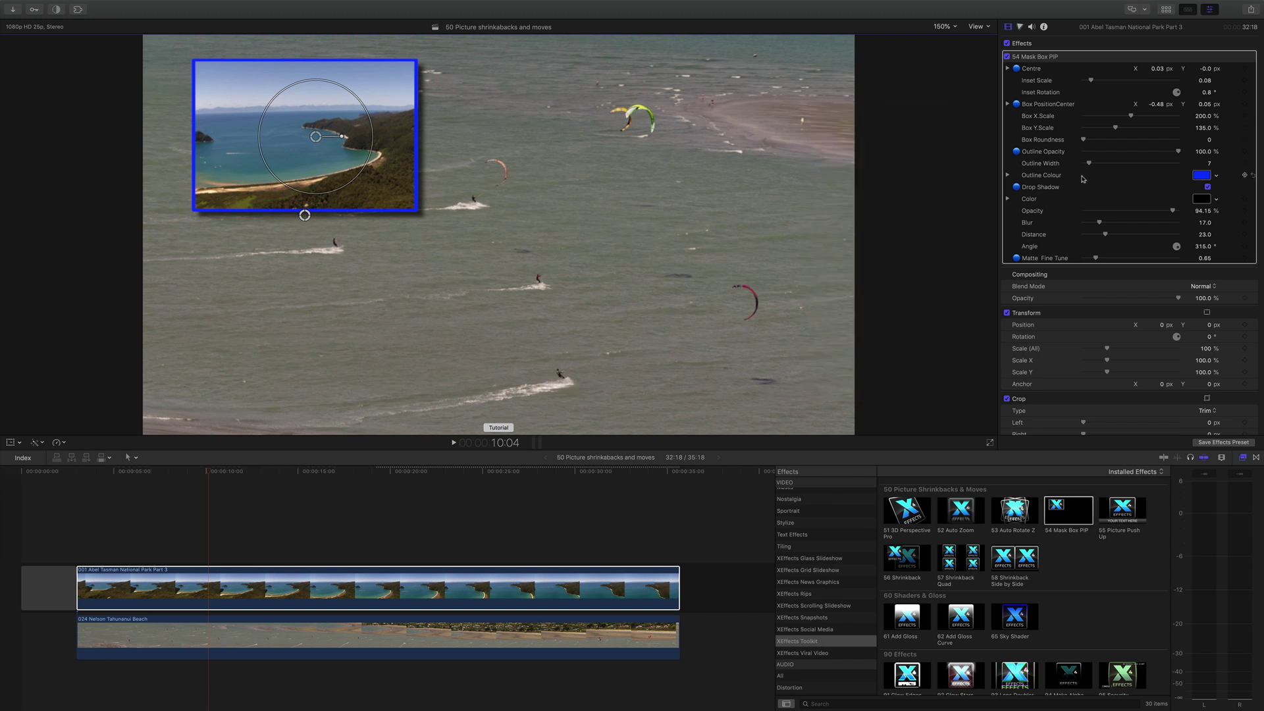
Step: Toggle the drop shadow off and back on, and set its angle to 313
left_click(1208, 187)
left_click(1209, 187)
left_click_drag(1203, 249, 1203, 248)
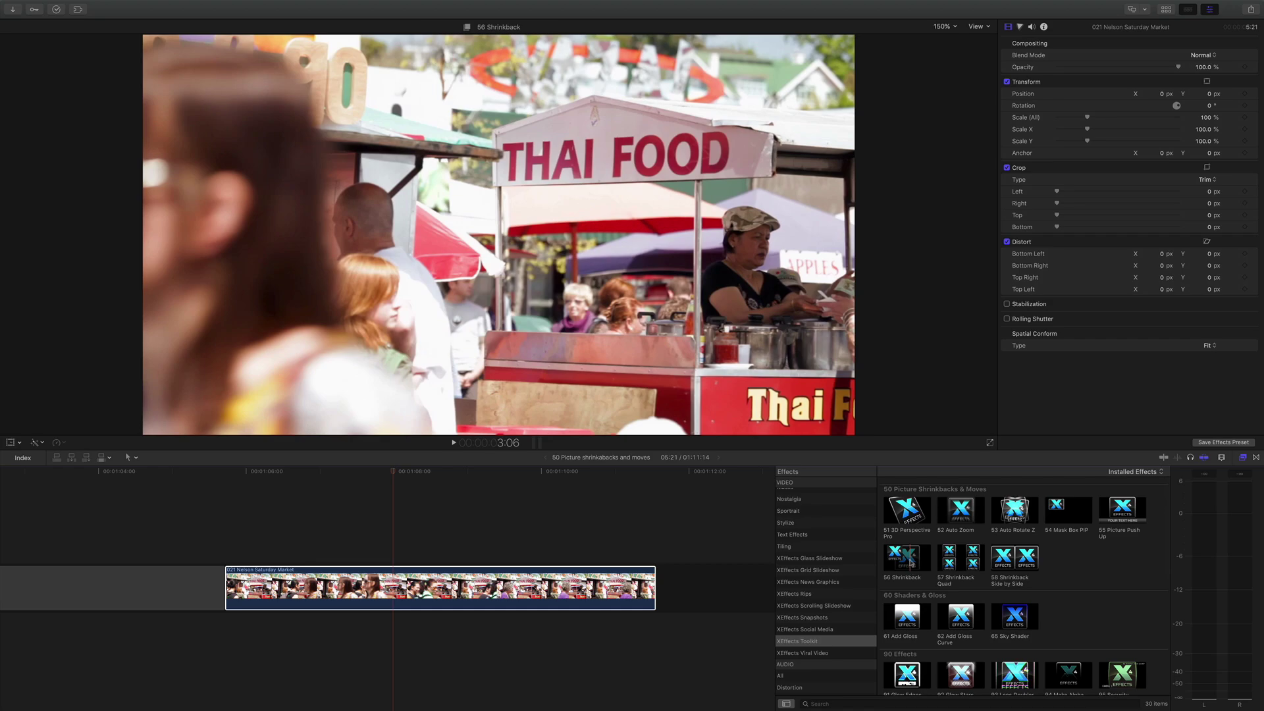
Step: Apply 56 Shrinkback to the Nelson Saturday Market clip and play it to preview the shrink
left_click_drag(907, 558, 409, 580)
left_click_drag(400, 472, 236, 491)
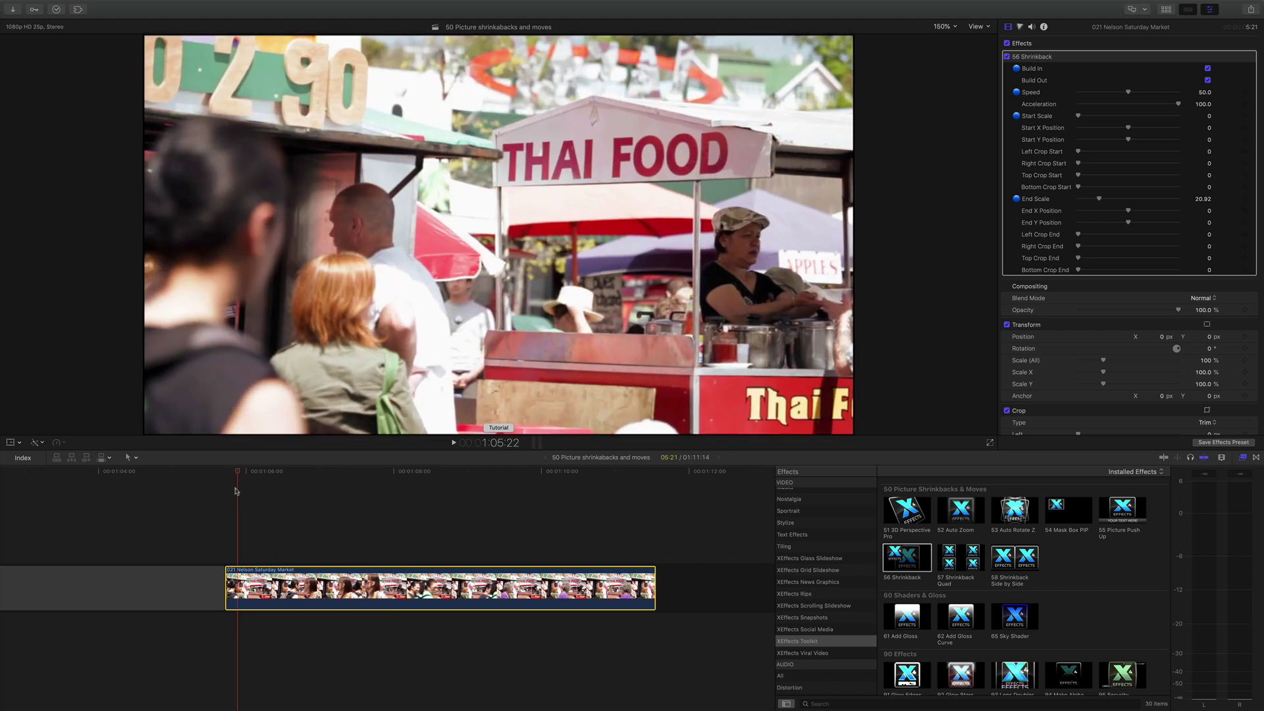
key("space")
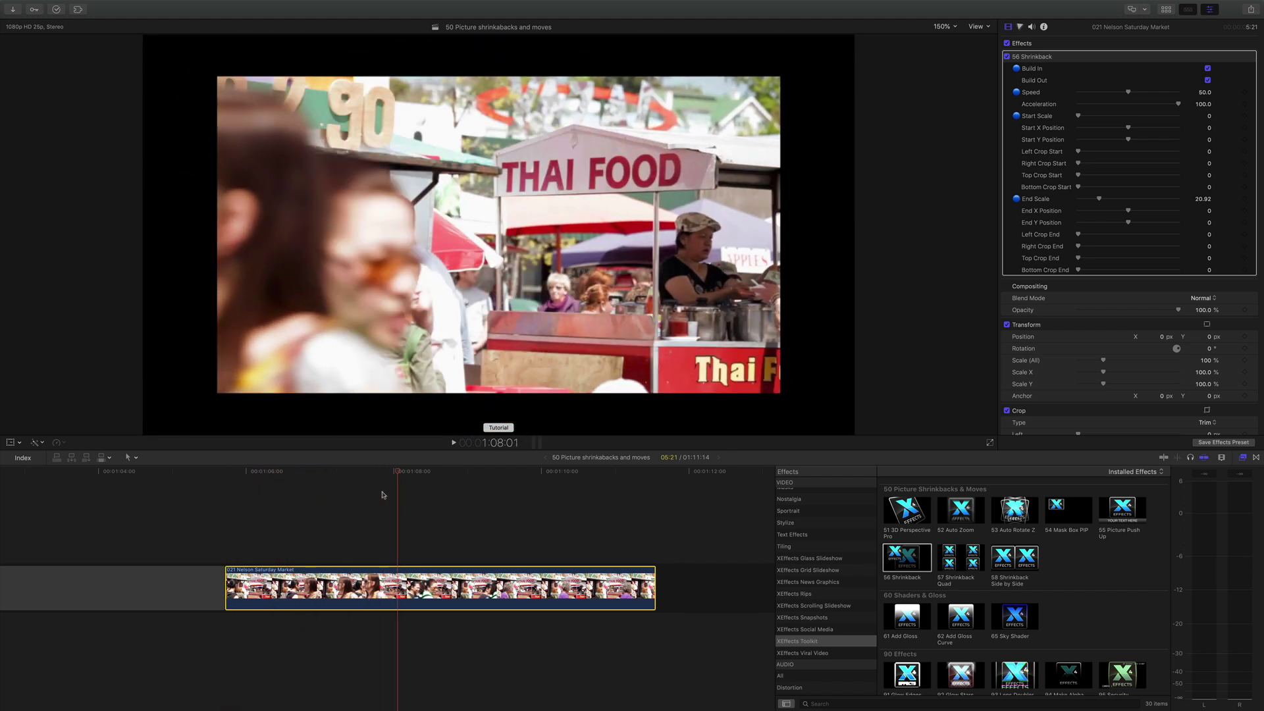
mouse_move(382, 494)
left_mouse_down()
mouse_move(228, 499)
mouse_move(372, 499)
left_mouse_up()
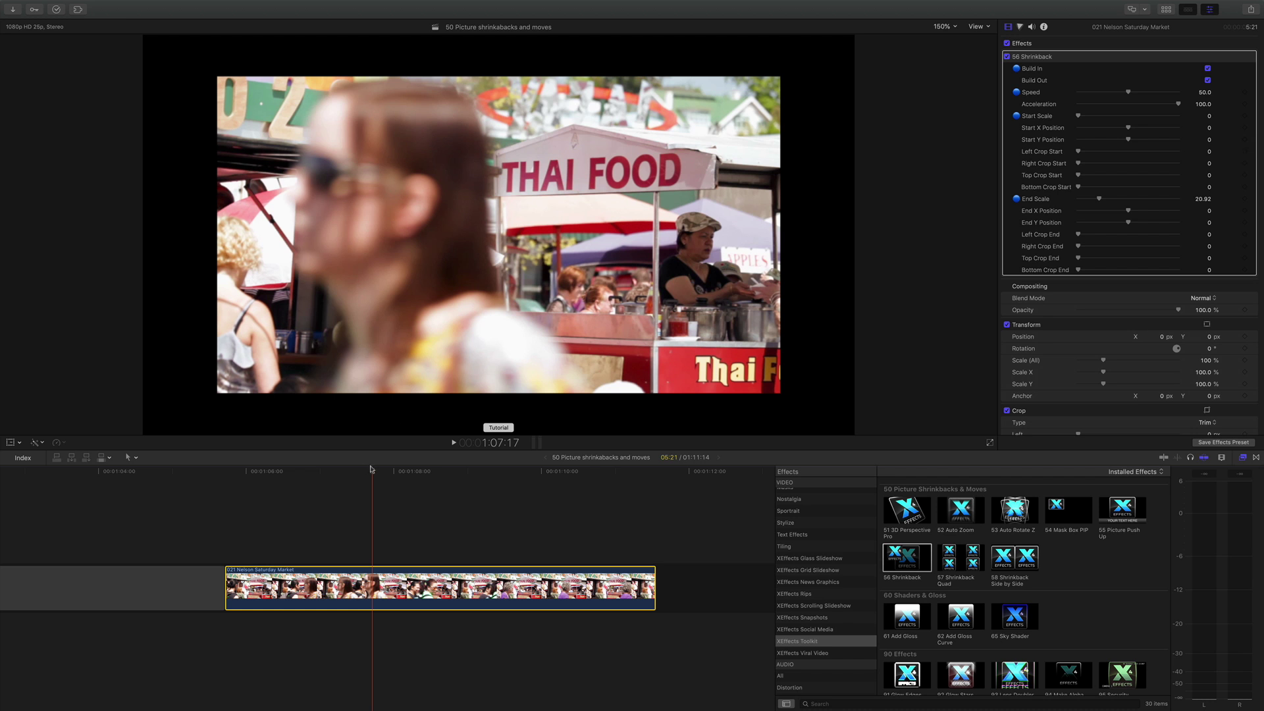
mouse_move(371, 469)
left_mouse_down()
mouse_move(224, 483)
mouse_move(400, 484)
mouse_move(225, 483)
mouse_move(384, 485)
left_mouse_up()
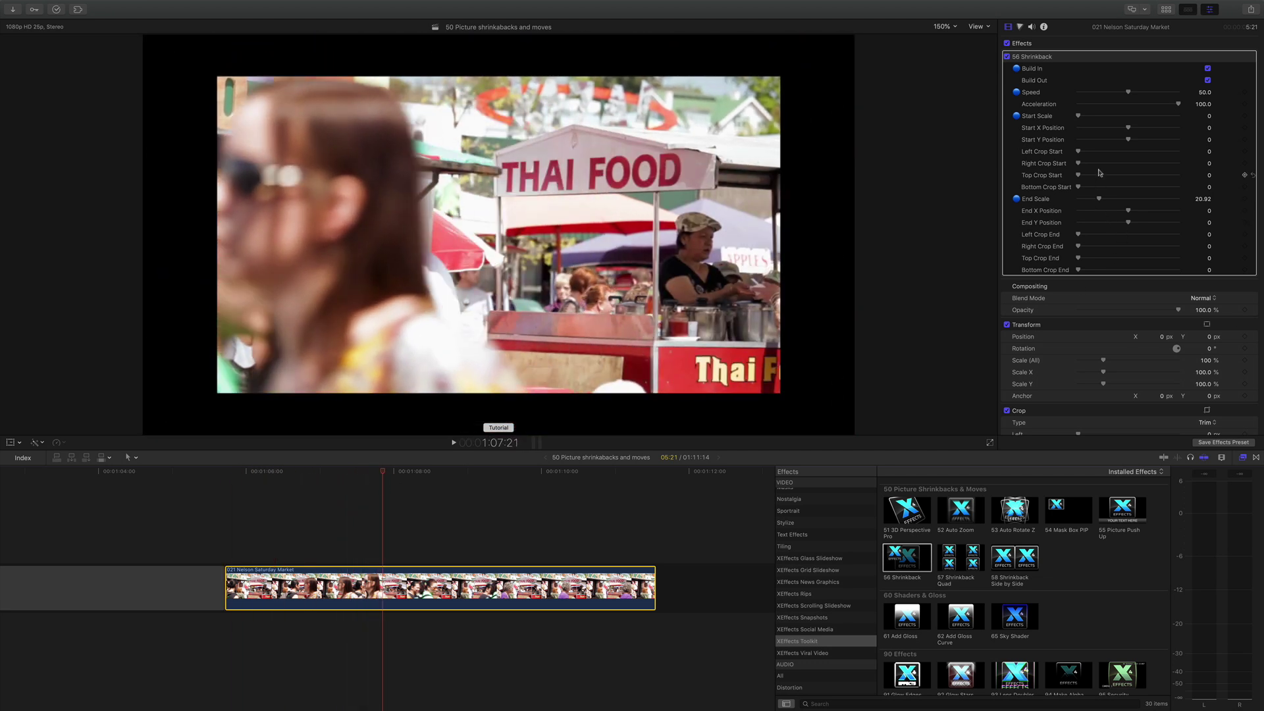
Step: Set End Scale to 0, crop the end frame to the THAI FOOD sign, and play it back
left_click_drag(1099, 203, 1076, 202)
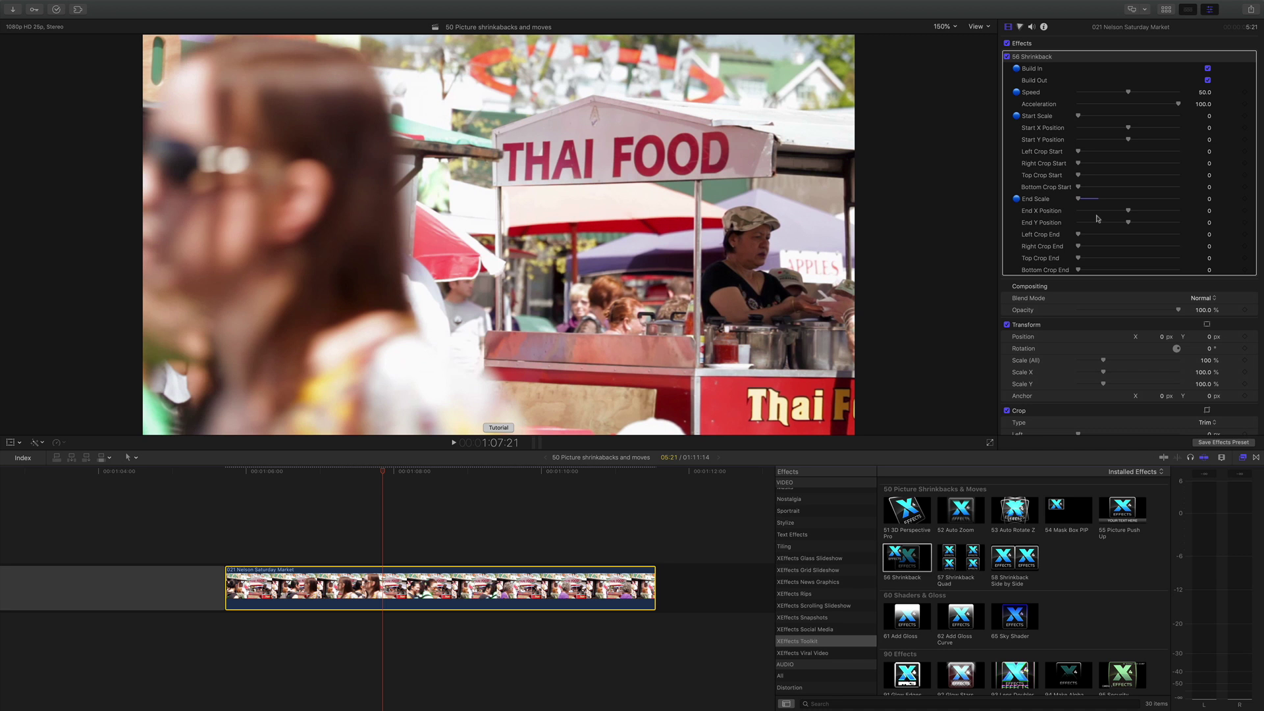
left_click_drag(1080, 235, 1140, 267)
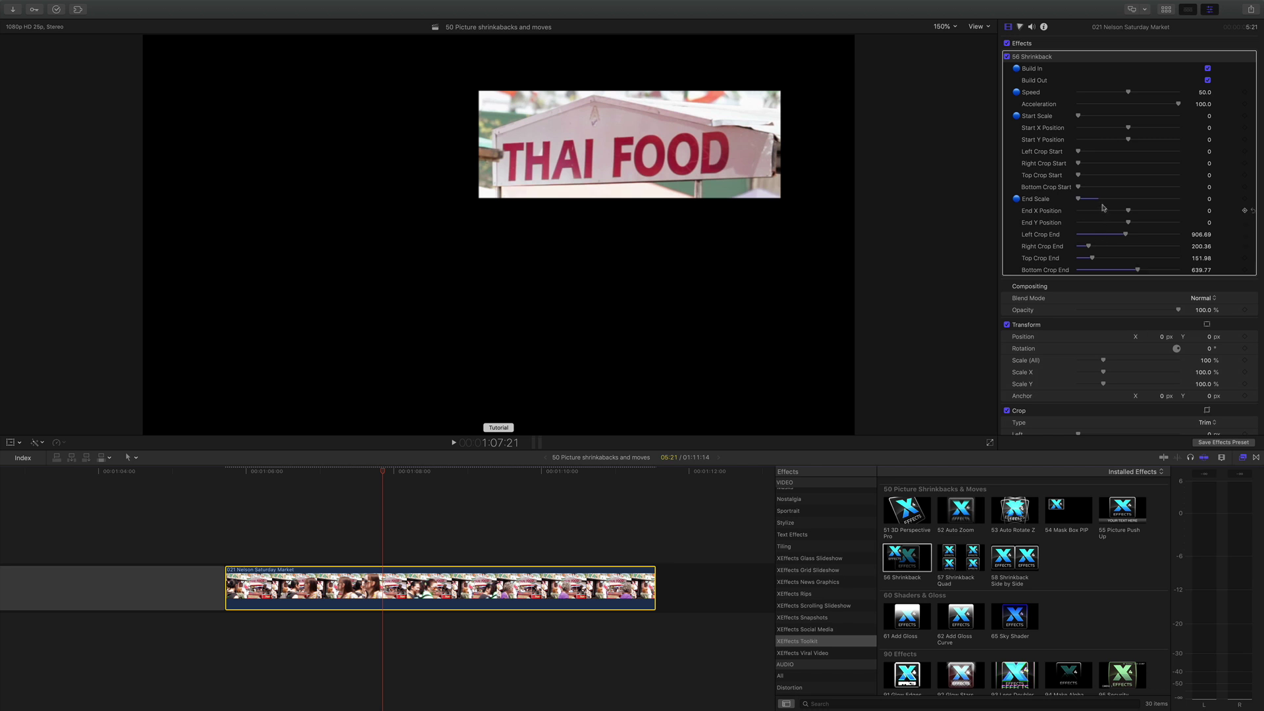
left_click(214, 471)
key("space")
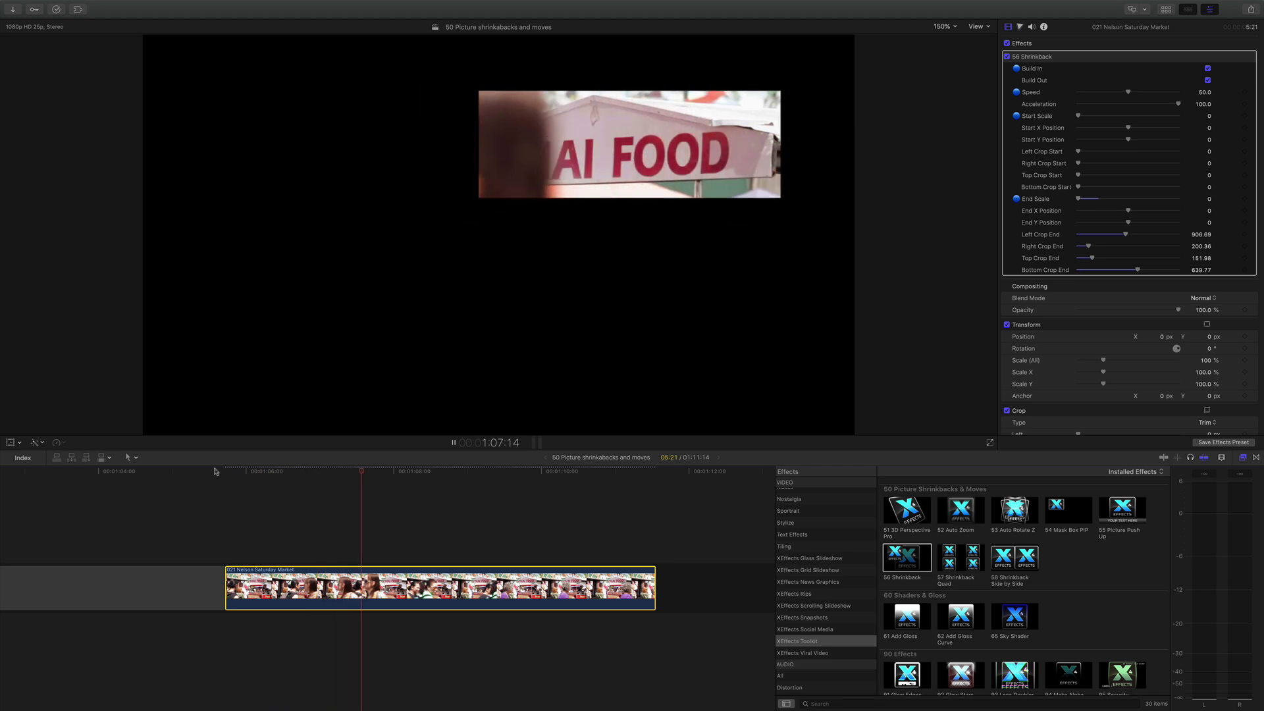
key("space")
Step: Set End X Position to -384 and End Y to about -227, then play from the clip start
left_click_drag(422, 475, 379, 474)
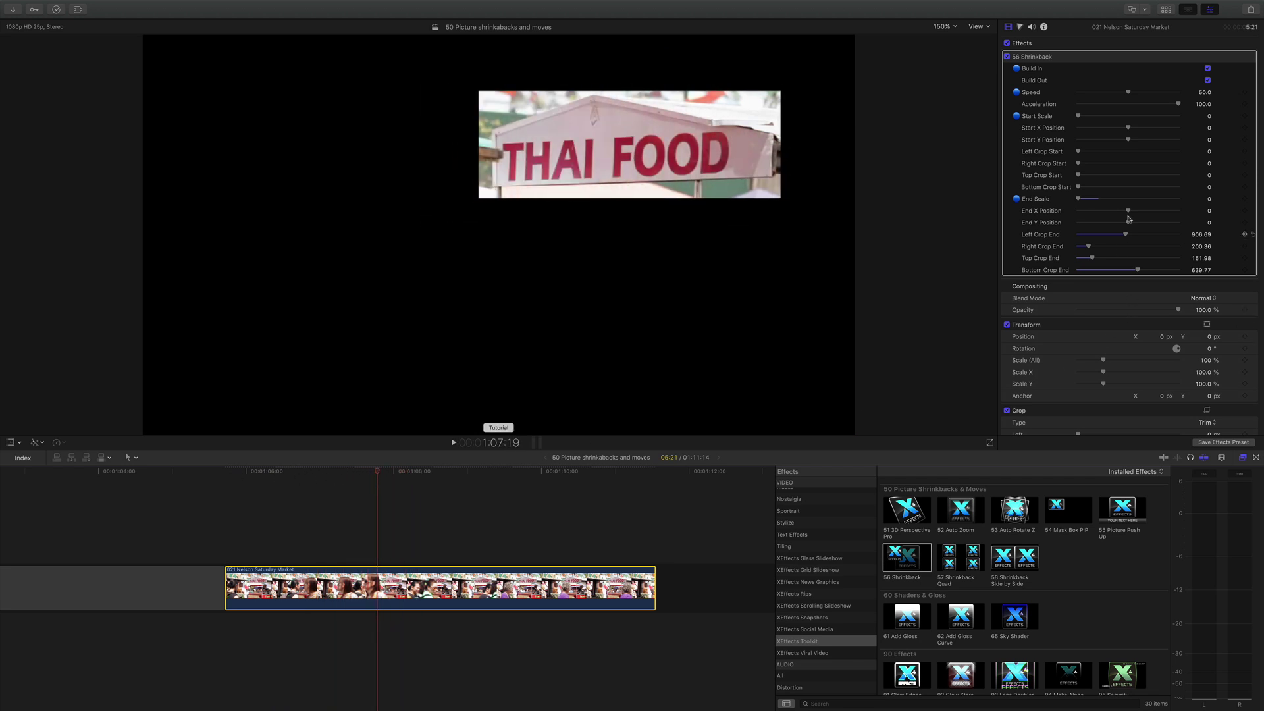
left_click_drag(1208, 213, 1185, 224)
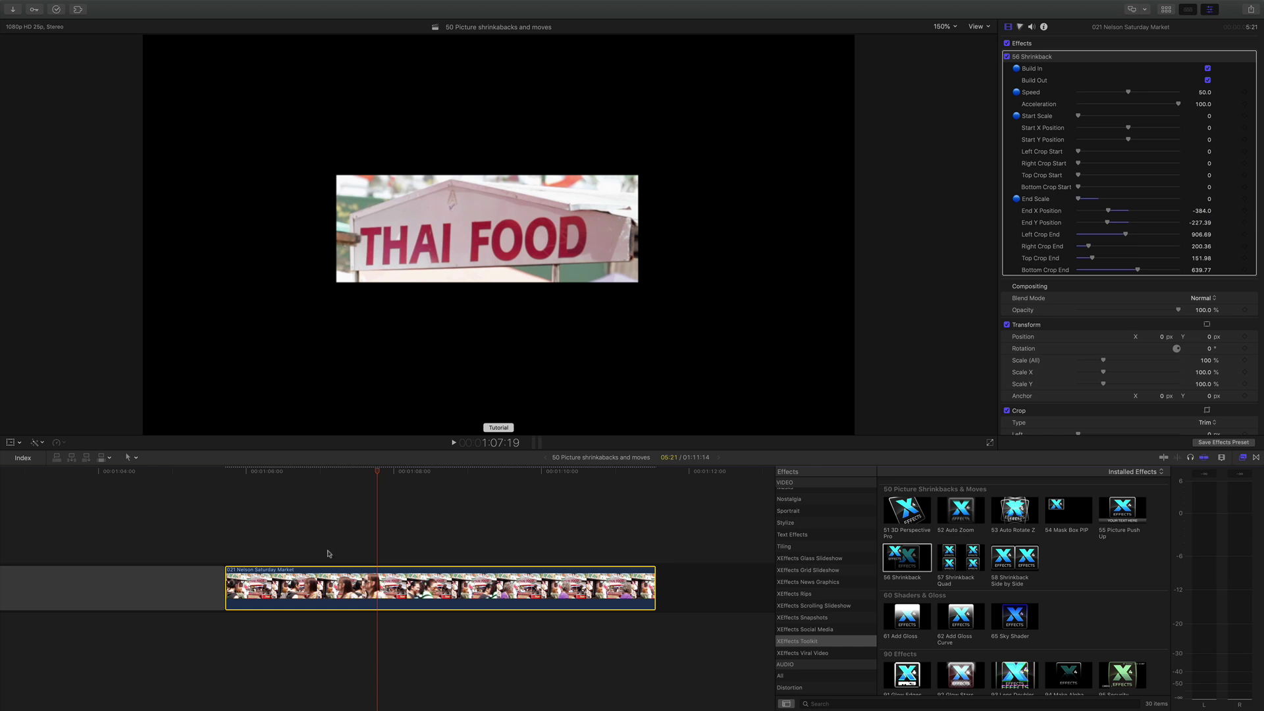
left_click(224, 471)
key("space")
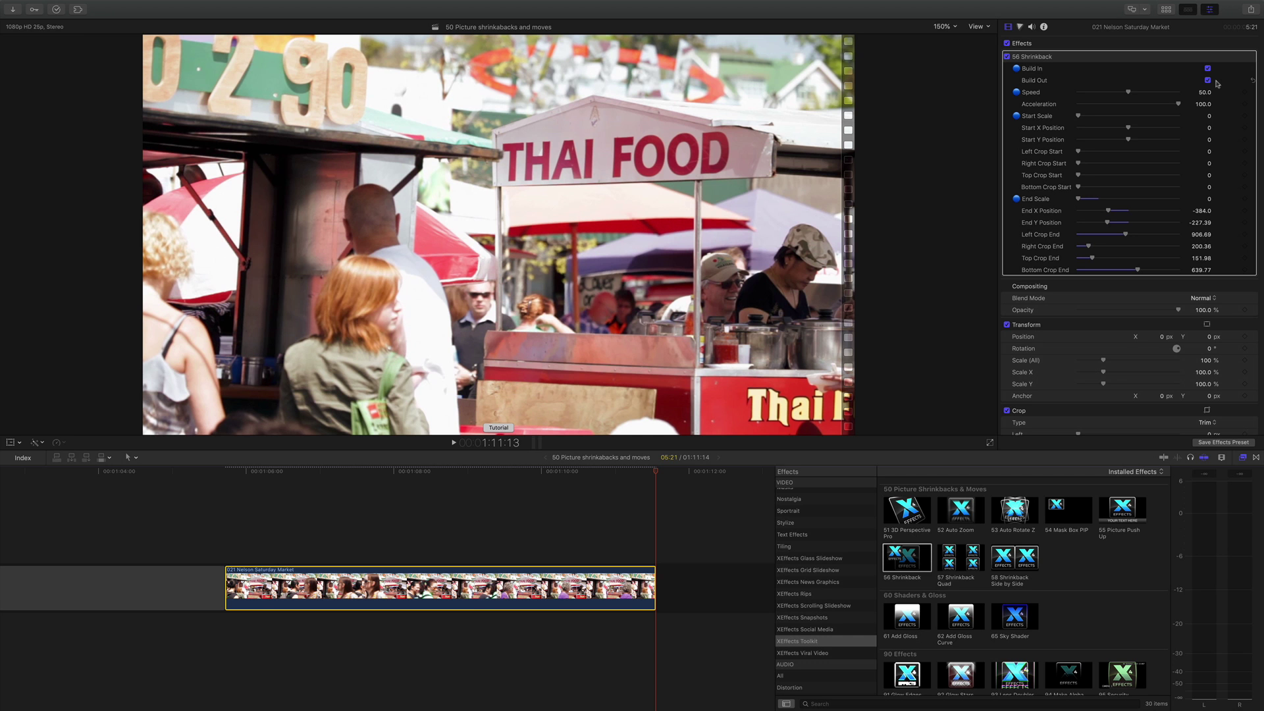
left_click(387, 471)
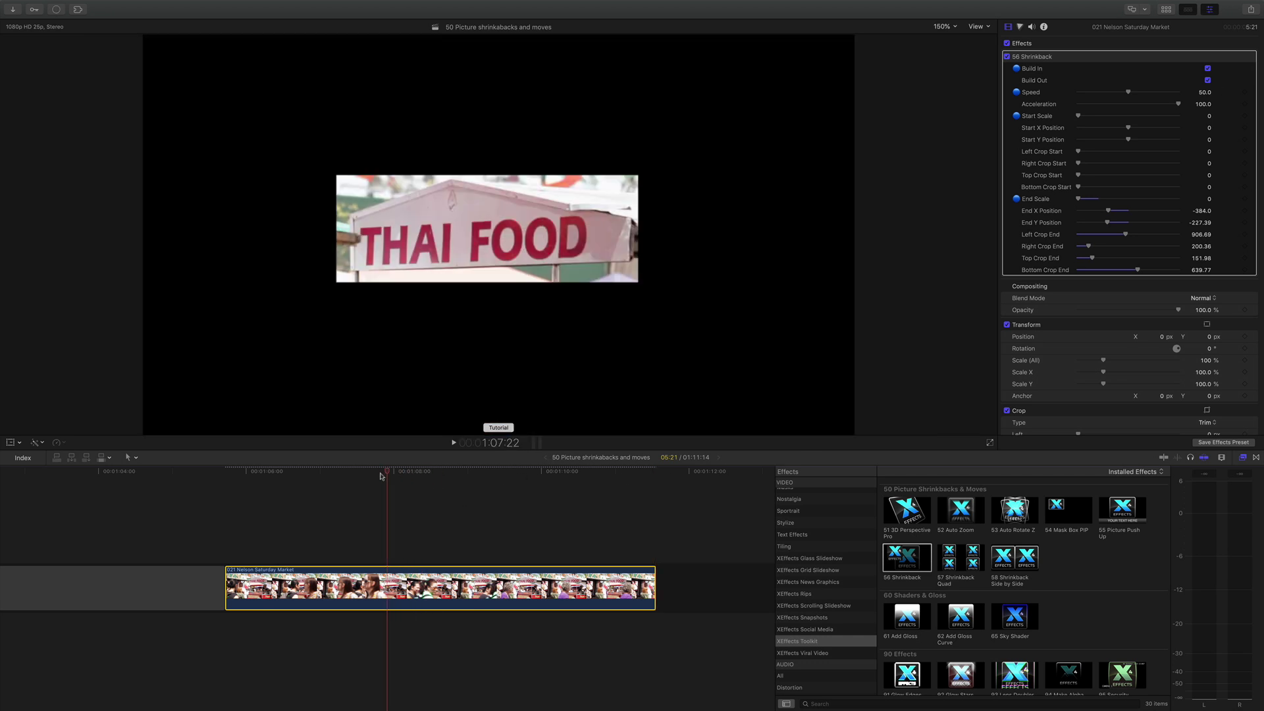
left_click_drag(380, 475, 233, 486)
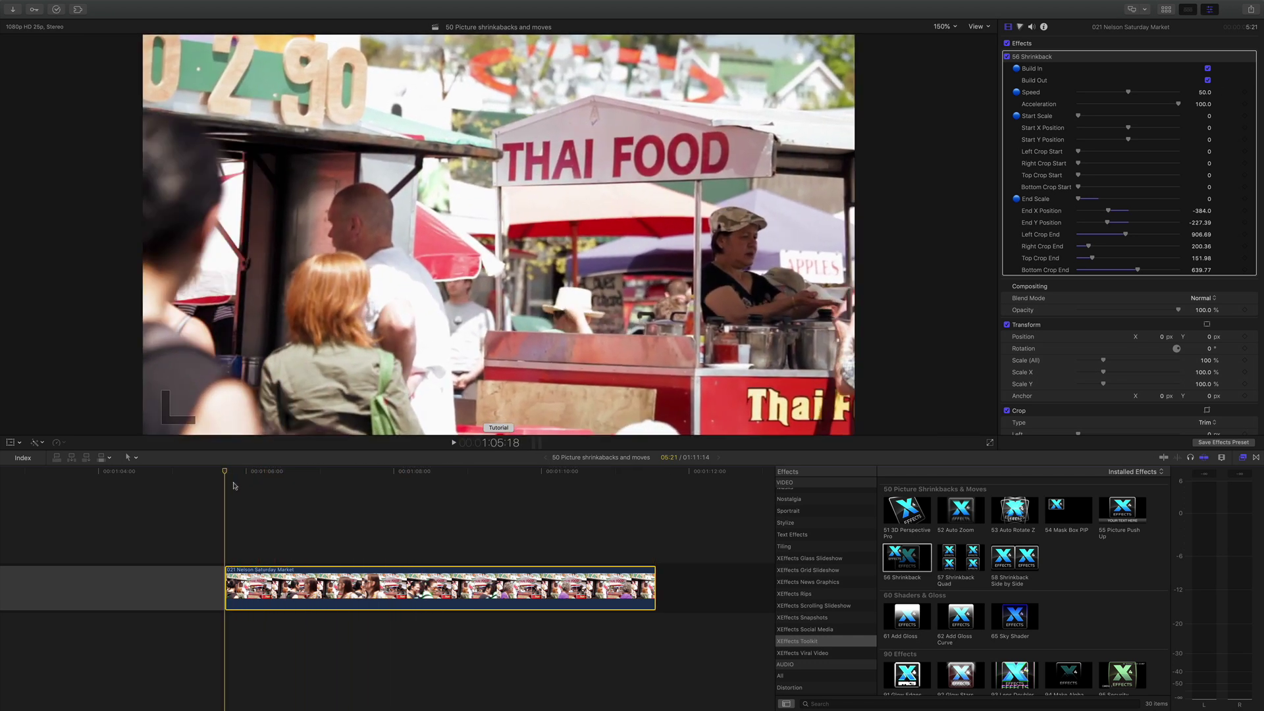
key("space")
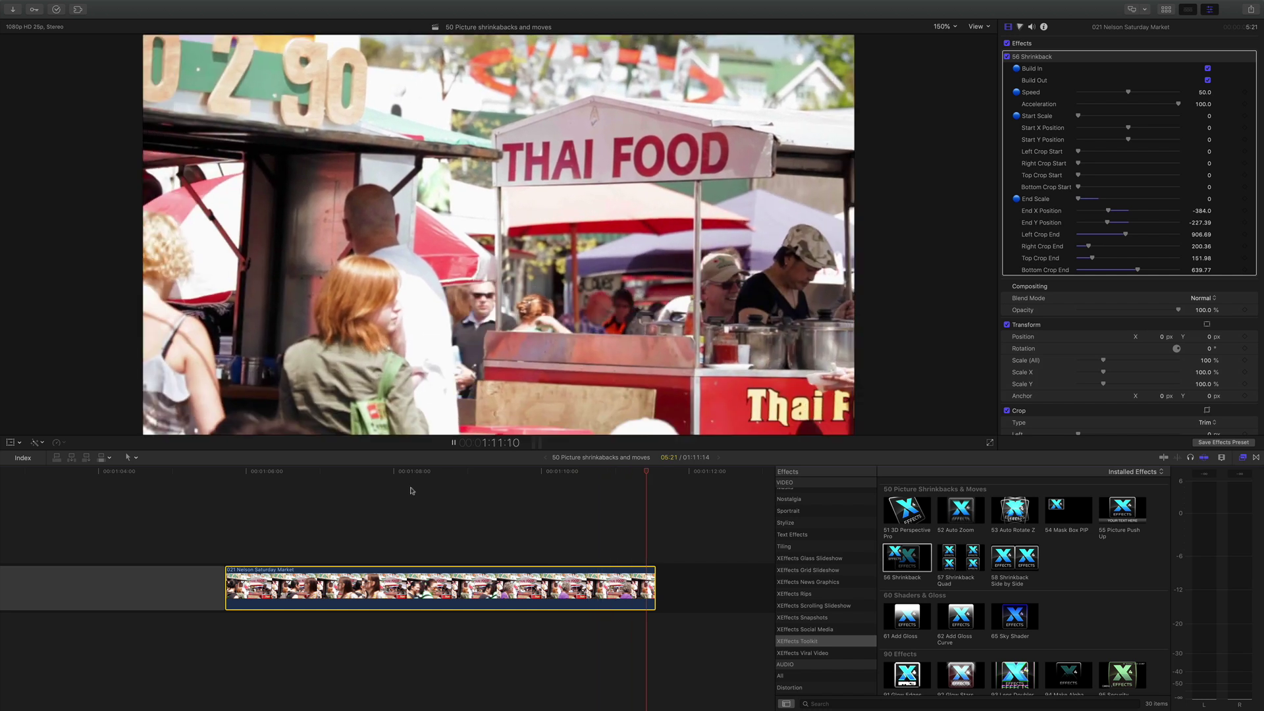
left_click(462, 473)
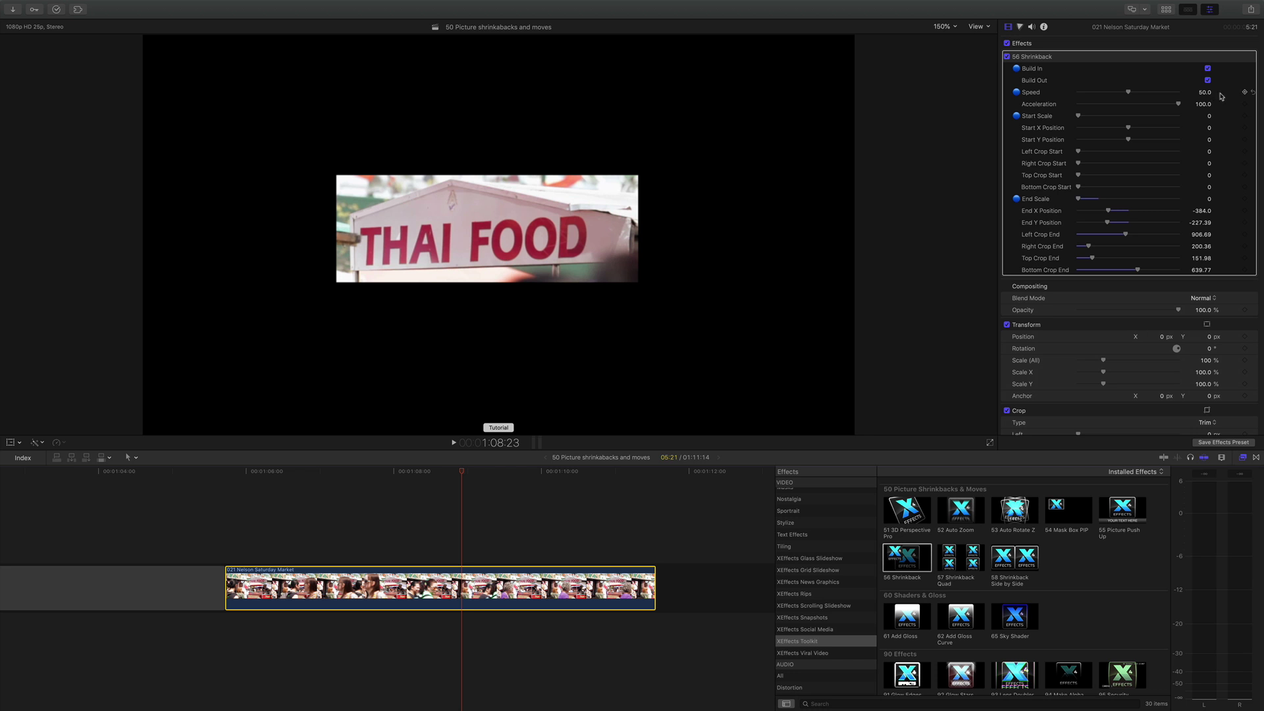
left_click_drag(464, 472, 652, 486)
Step: Apply 58 Shrinkback Side by Side to the 021 market clip
left_click(1027, 566)
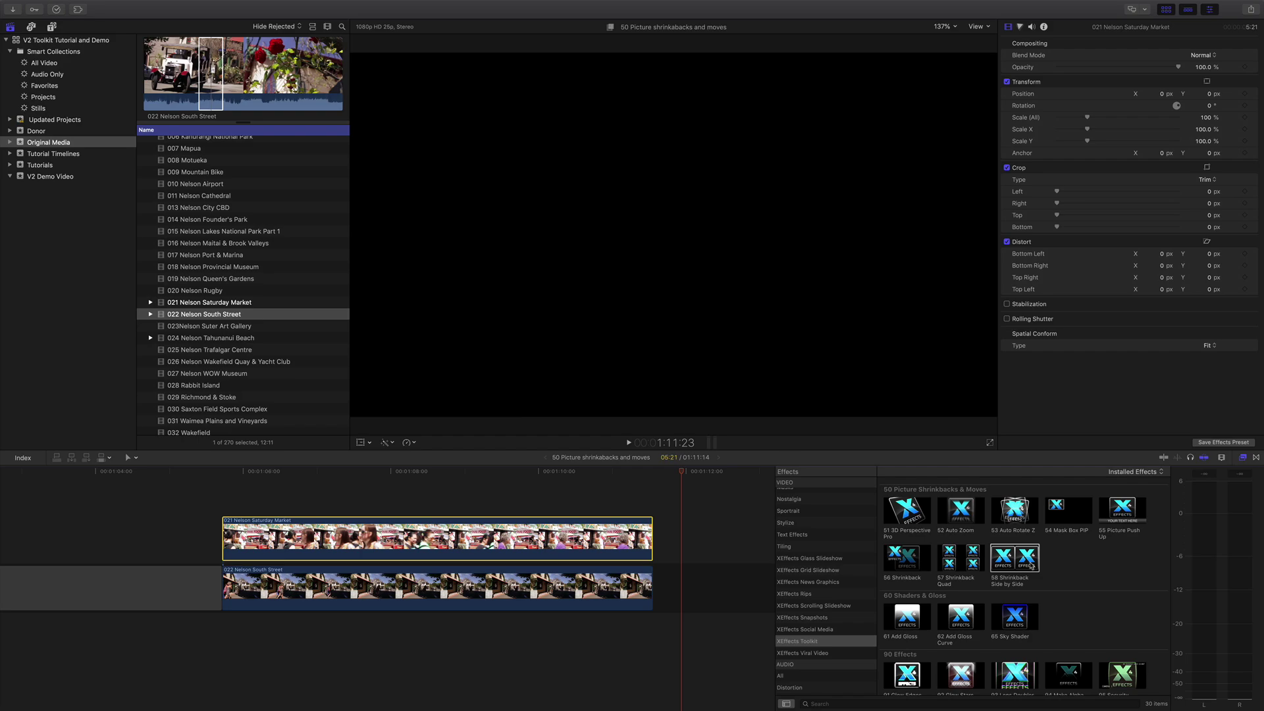
left_click_drag(816, 346, 0, 237)
left_click_drag(614, 527, 612, 533)
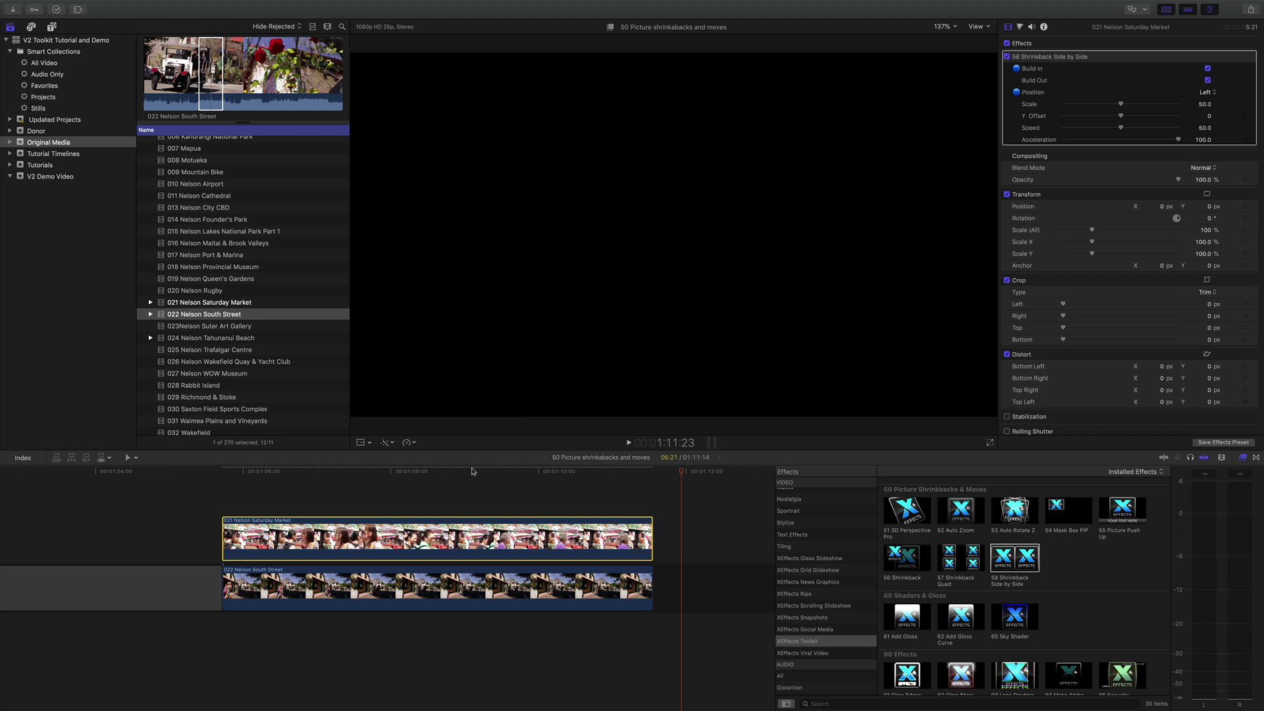
Step: Preview the side-by-side animation, then select the 022 South Street clip
left_click(253, 472)
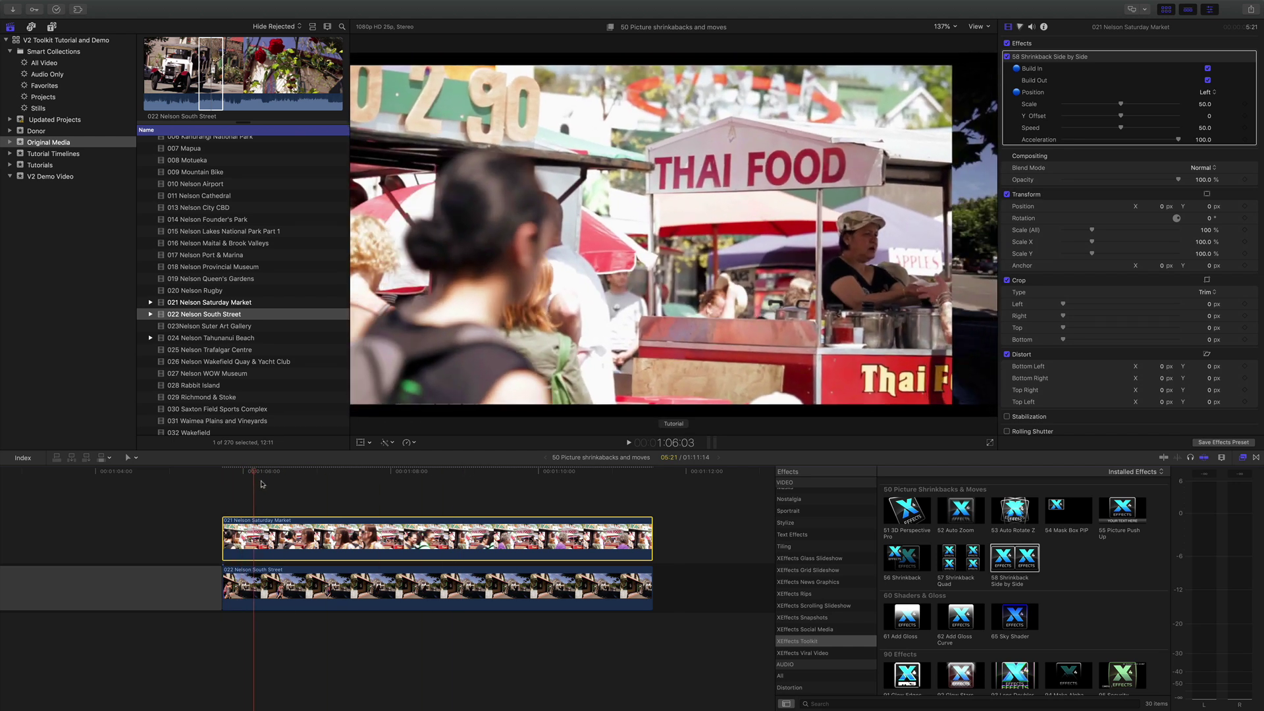
key("space")
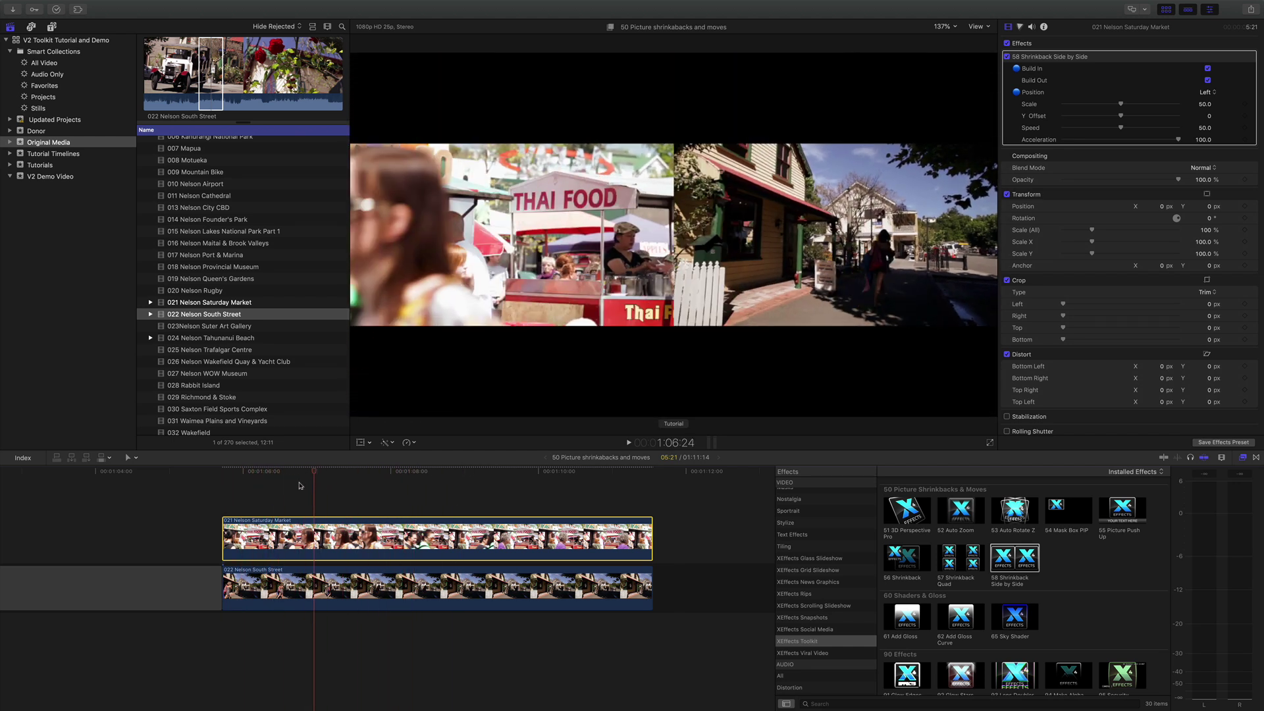
left_click(300, 486)
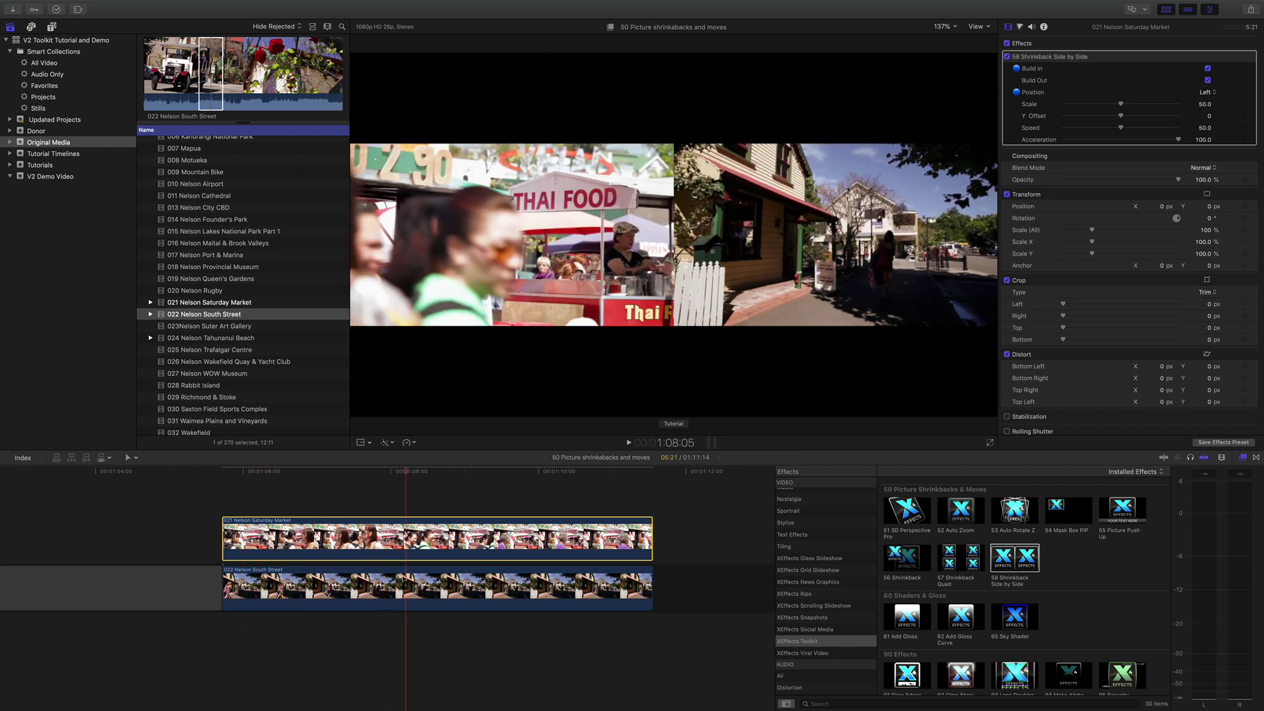
left_click(438, 588)
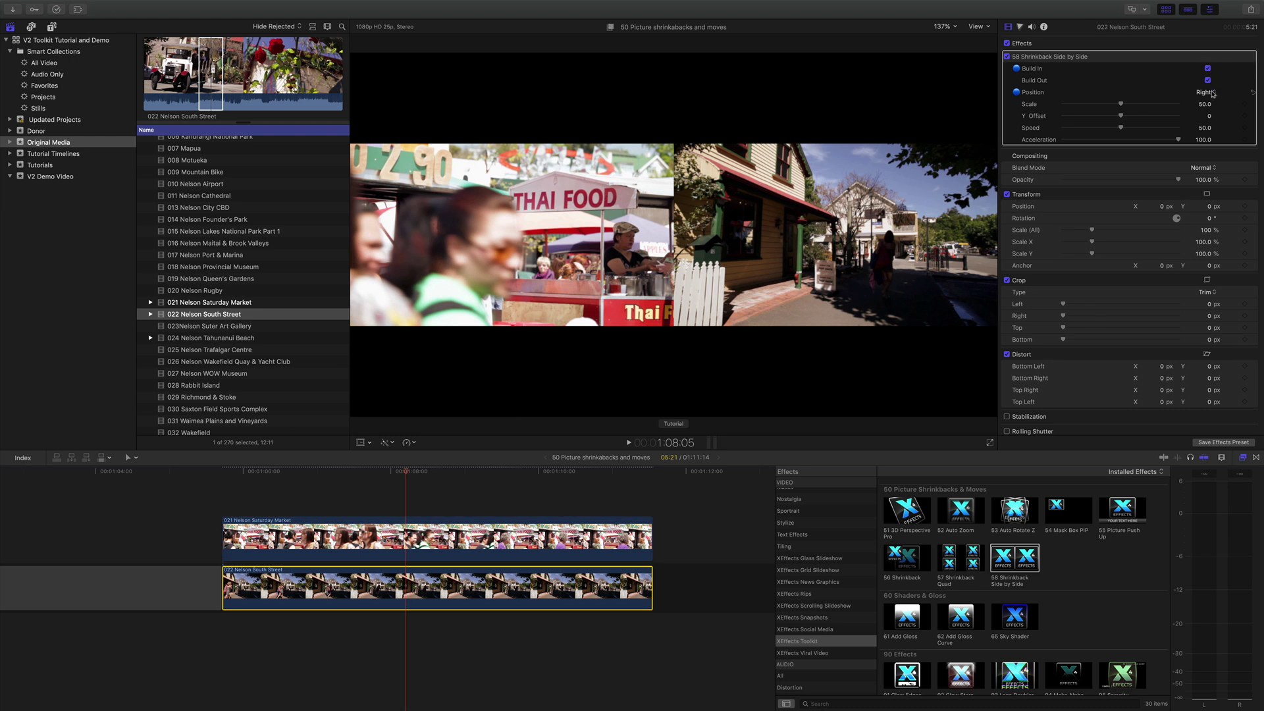
left_click(437, 538)
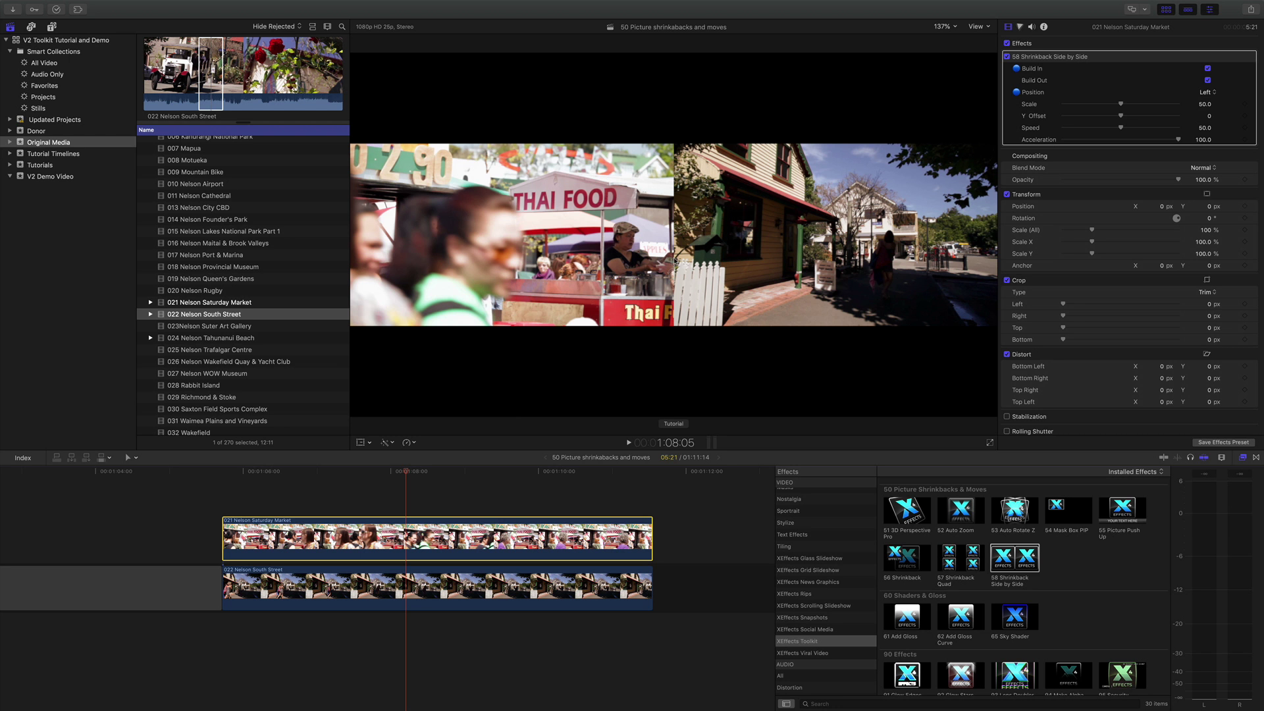
mouse_move(404, 473)
left_mouse_down()
mouse_move(381, 477)
mouse_move(410, 478)
left_mouse_up()
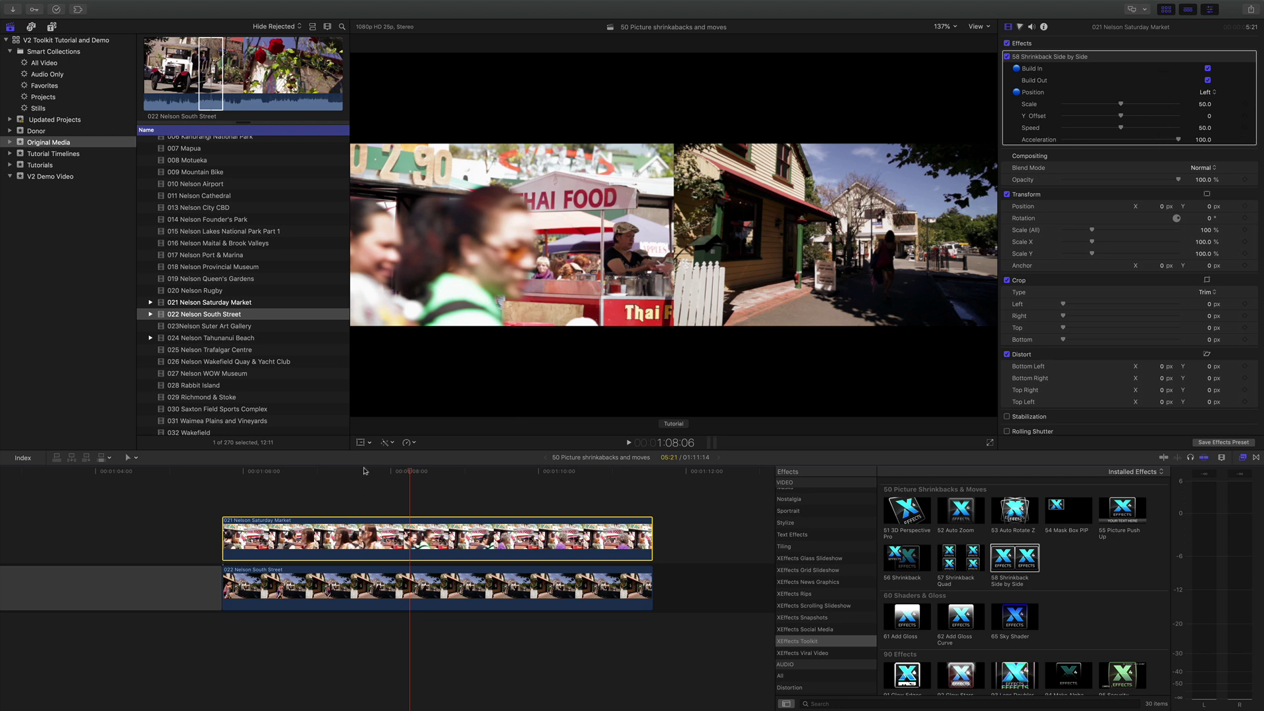
left_click_drag(365, 471, 395, 482)
Step: Turn off Build In for the 022 South Street clip's Side by Side effect and scrub to preview
left_click(385, 579)
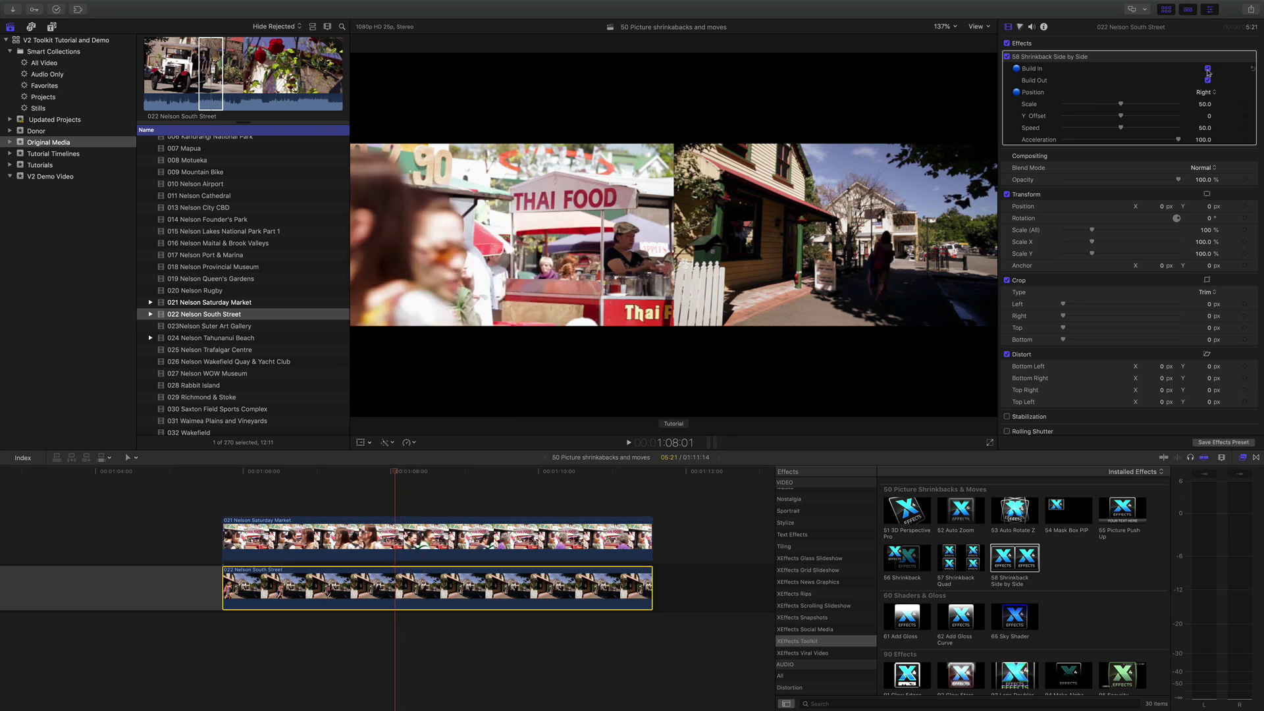
left_click(1208, 68)
left_click_drag(219, 471, 376, 470)
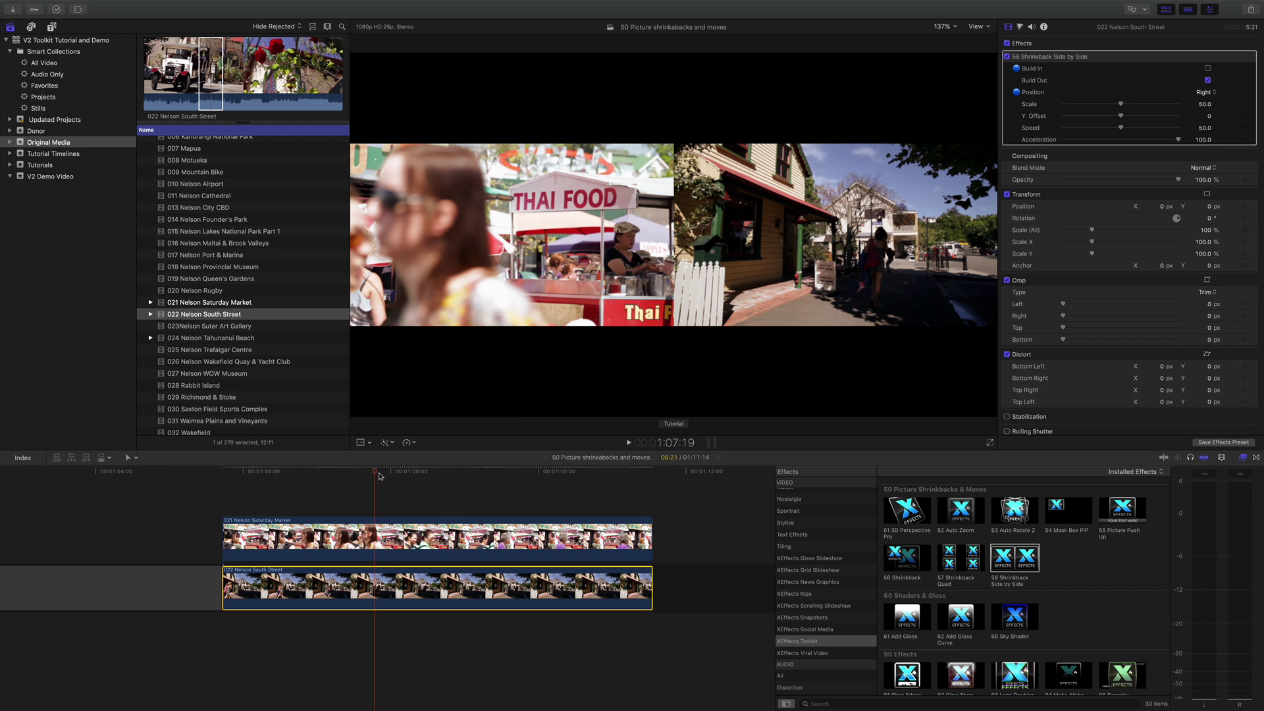
left_click_drag(379, 475, 432, 481)
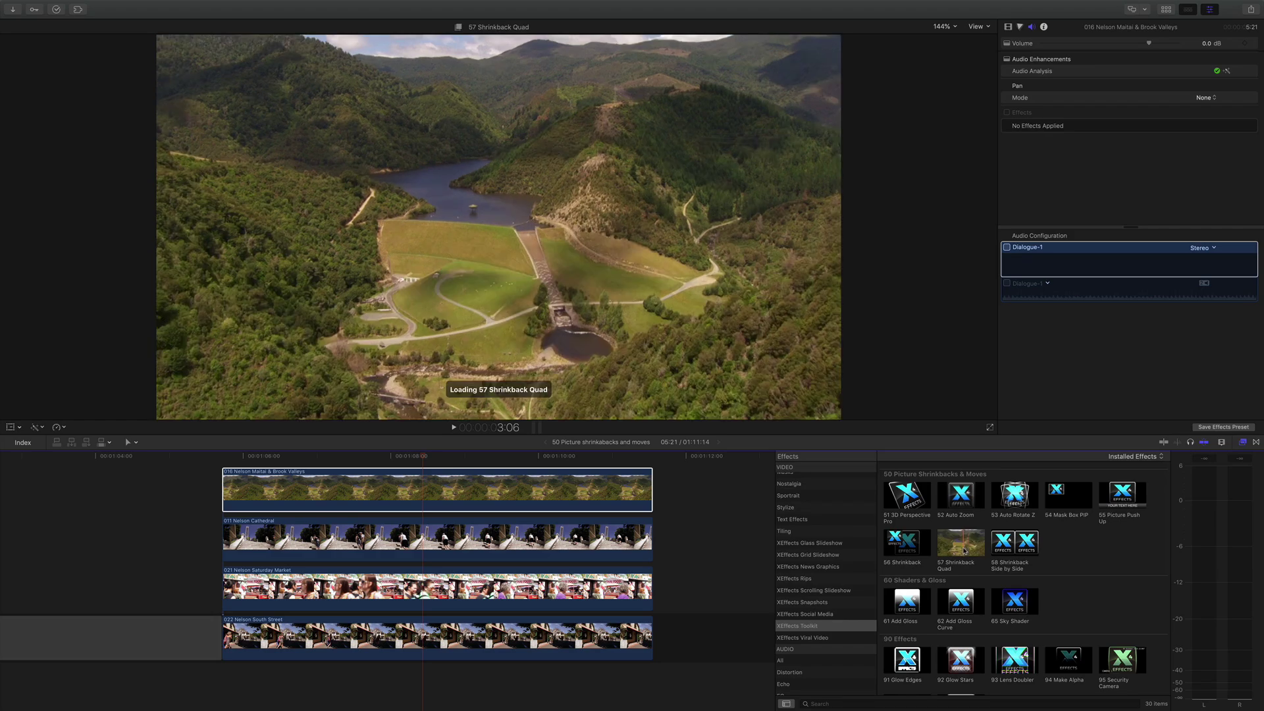
Step: Drag 57 Shrinkback Quad onto the top 016 aerial clip
left_click_drag(622, 316, 411, 287)
left_click_drag(893, 544, 226, 474)
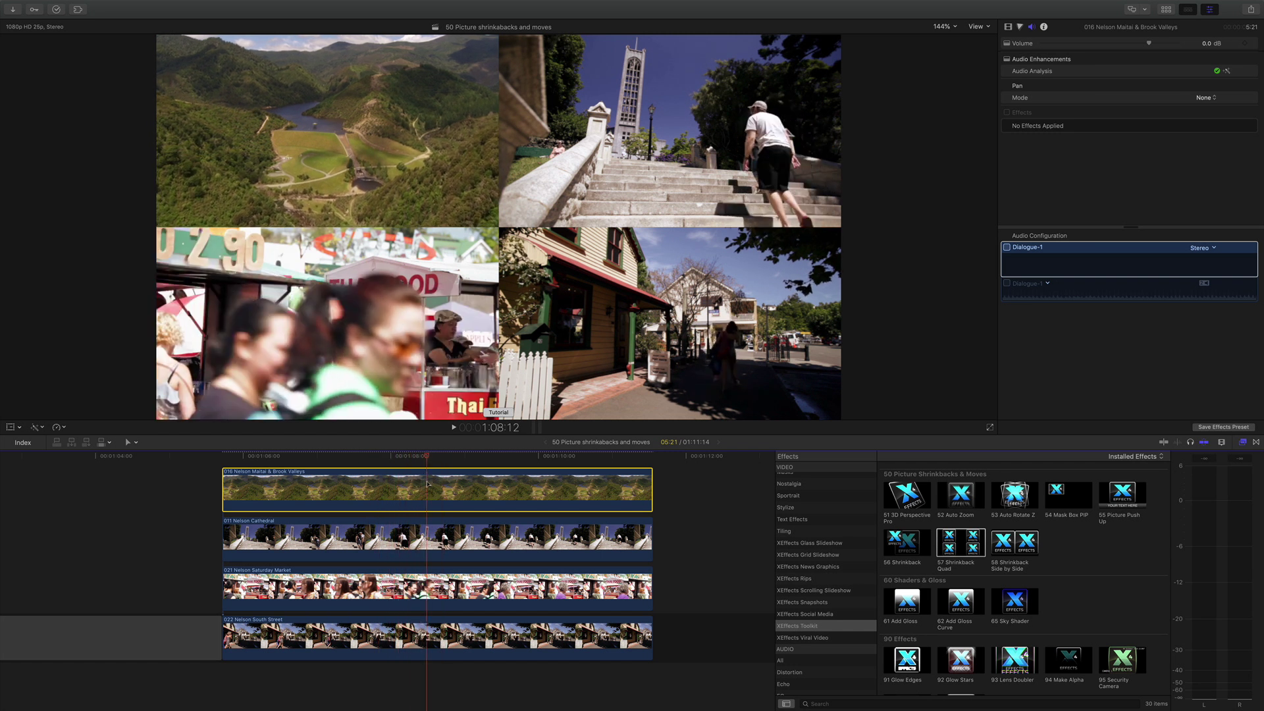
Step: Try the aerial clip at Top Right, Bottom Right, Bottom Left, settle on Top Left, and replay
left_click(1008, 27)
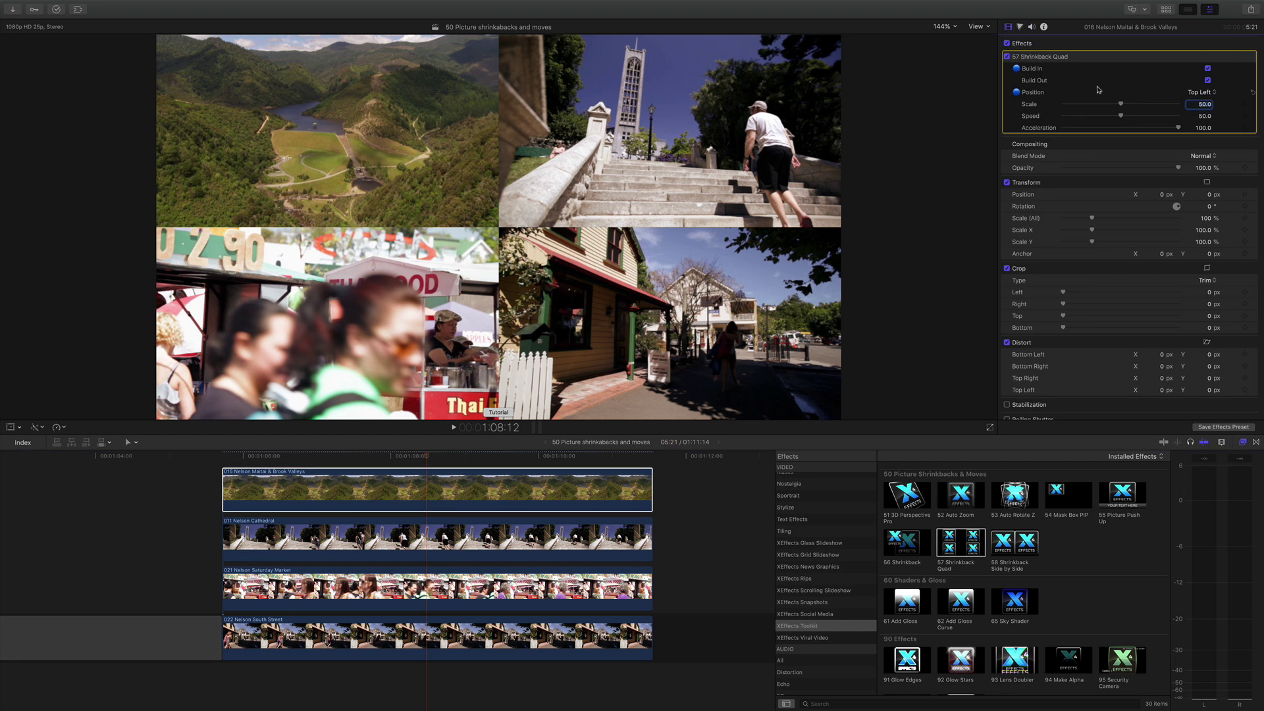
left_click(1202, 93)
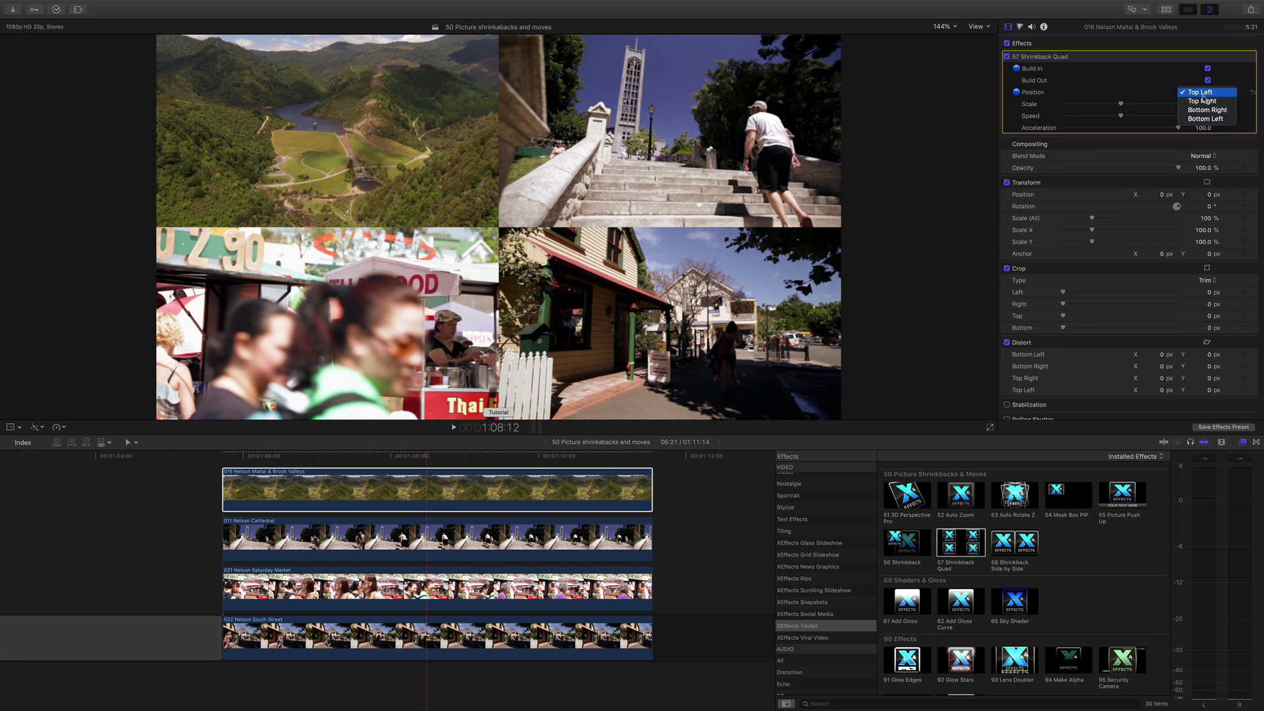
left_click(1202, 101)
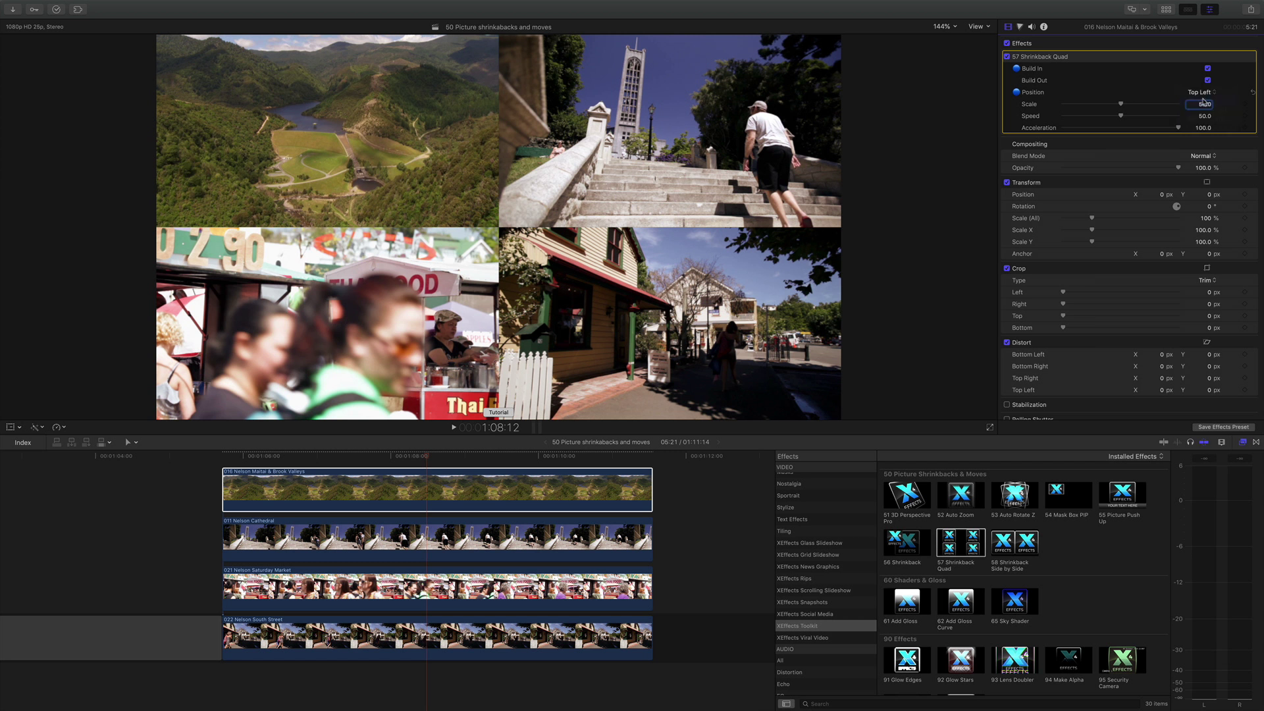
left_click(1203, 93)
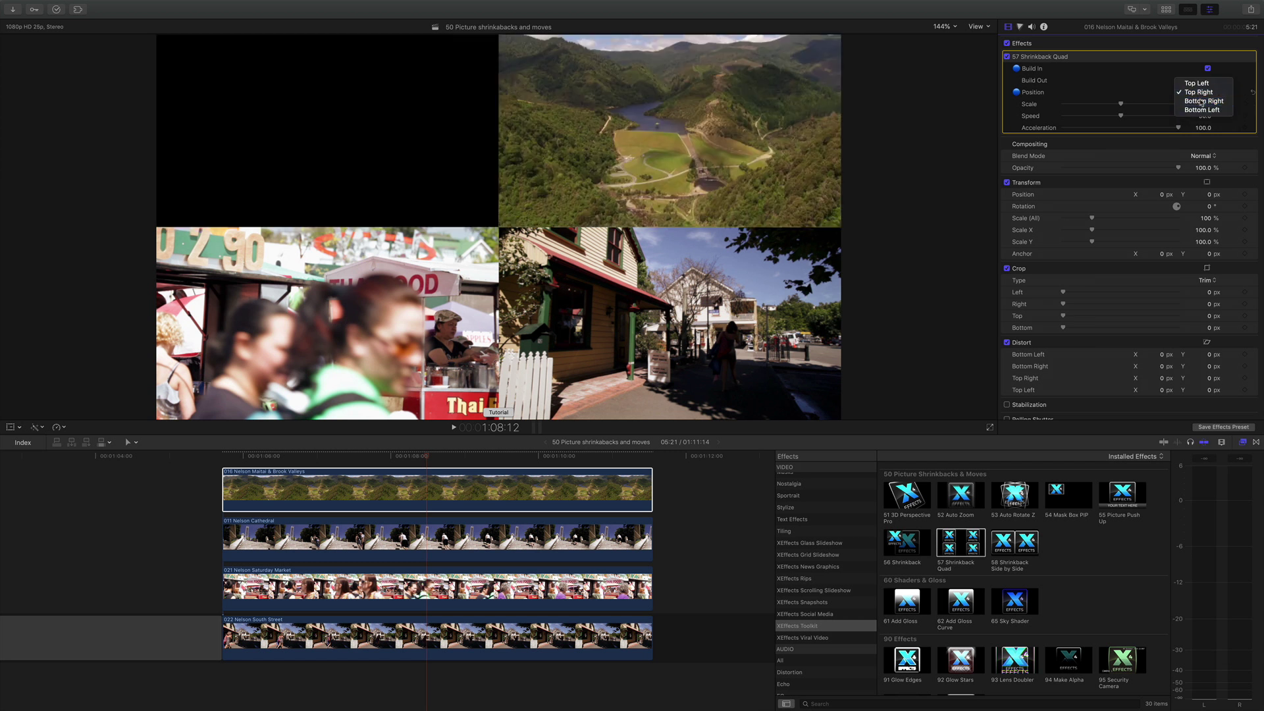
left_click(1201, 103)
left_click(1202, 93)
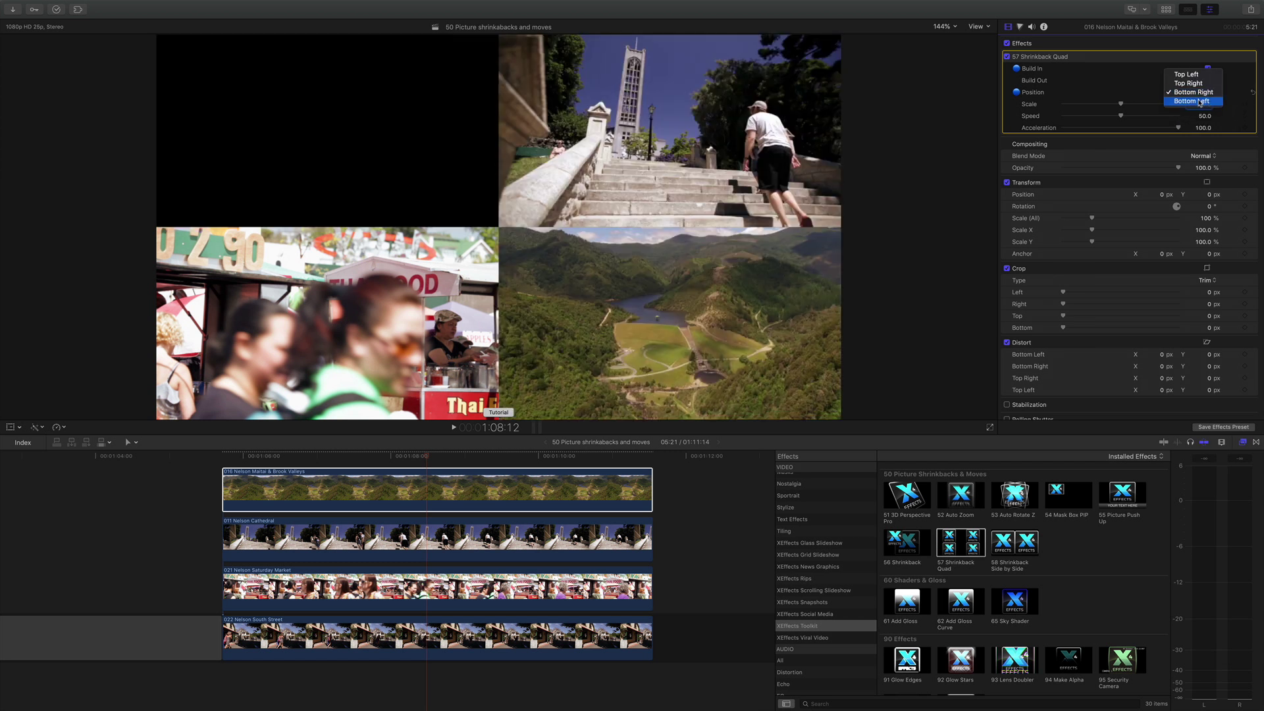
left_click(1200, 104)
left_click(1197, 93)
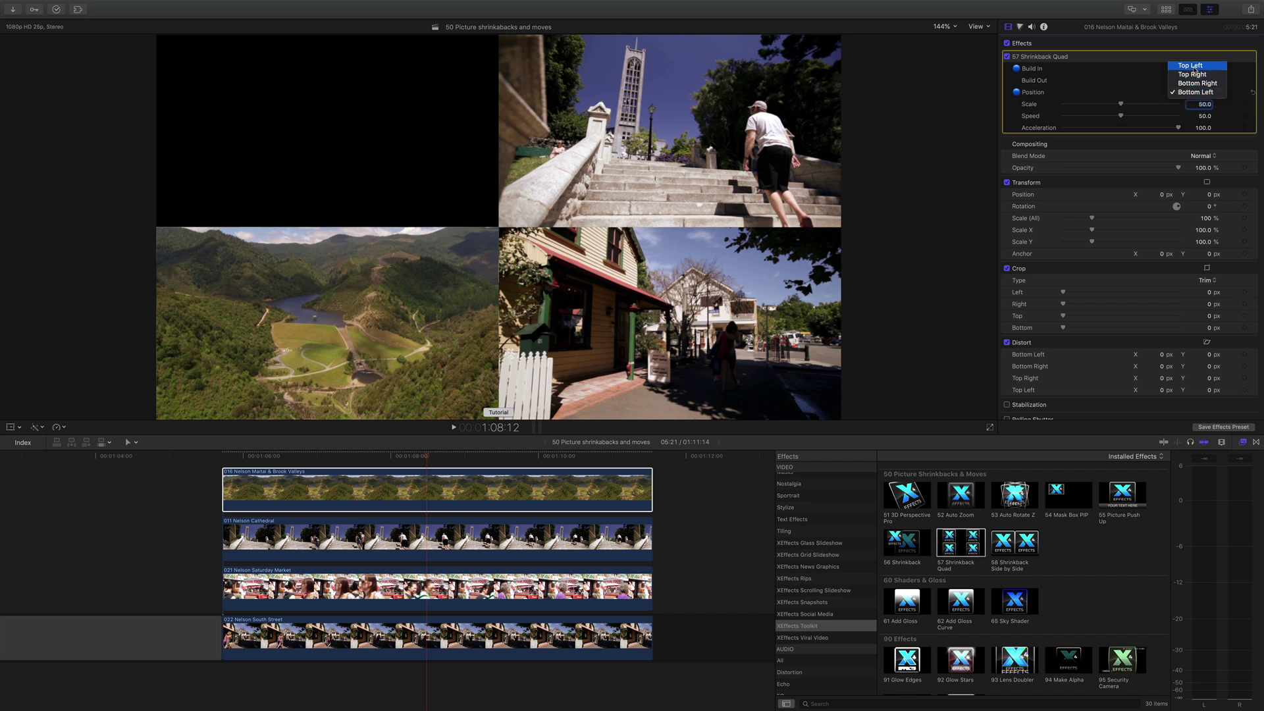
left_click(1196, 68)
left_click(226, 466)
key("space")
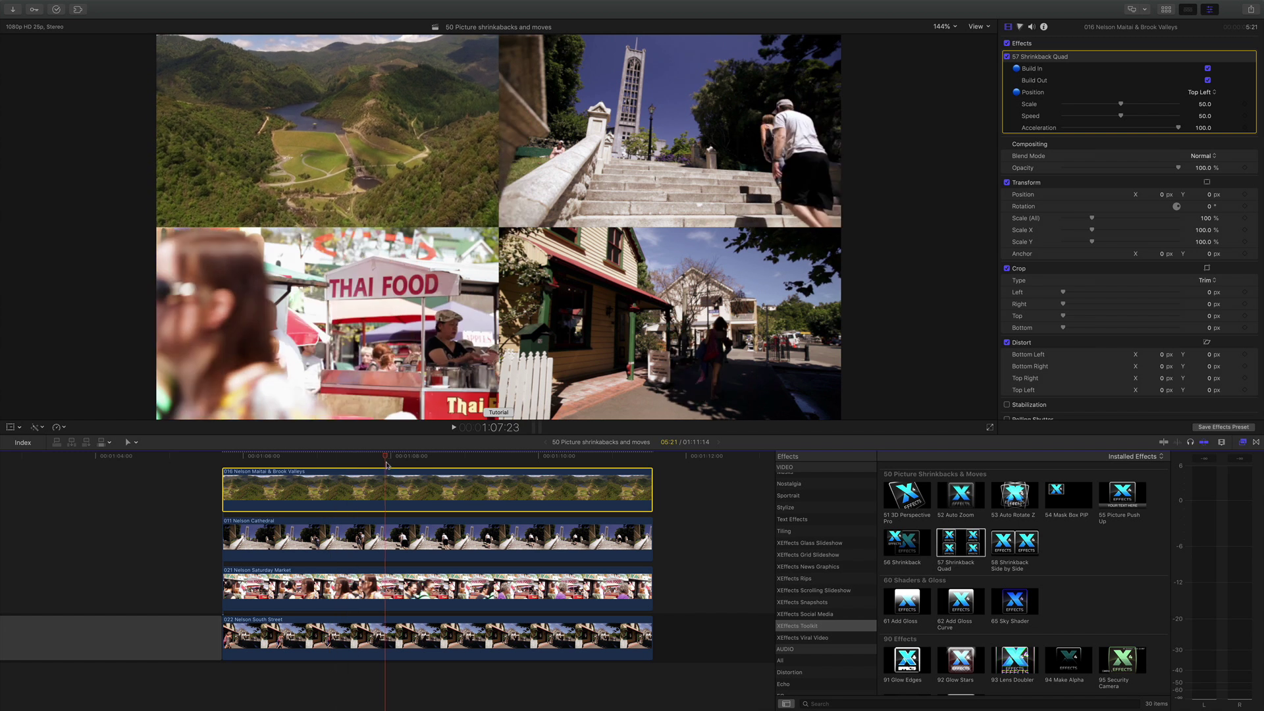
left_click_drag(342, 463, 383, 507)
left_click_drag(337, 456, 425, 459)
left_click(251, 538)
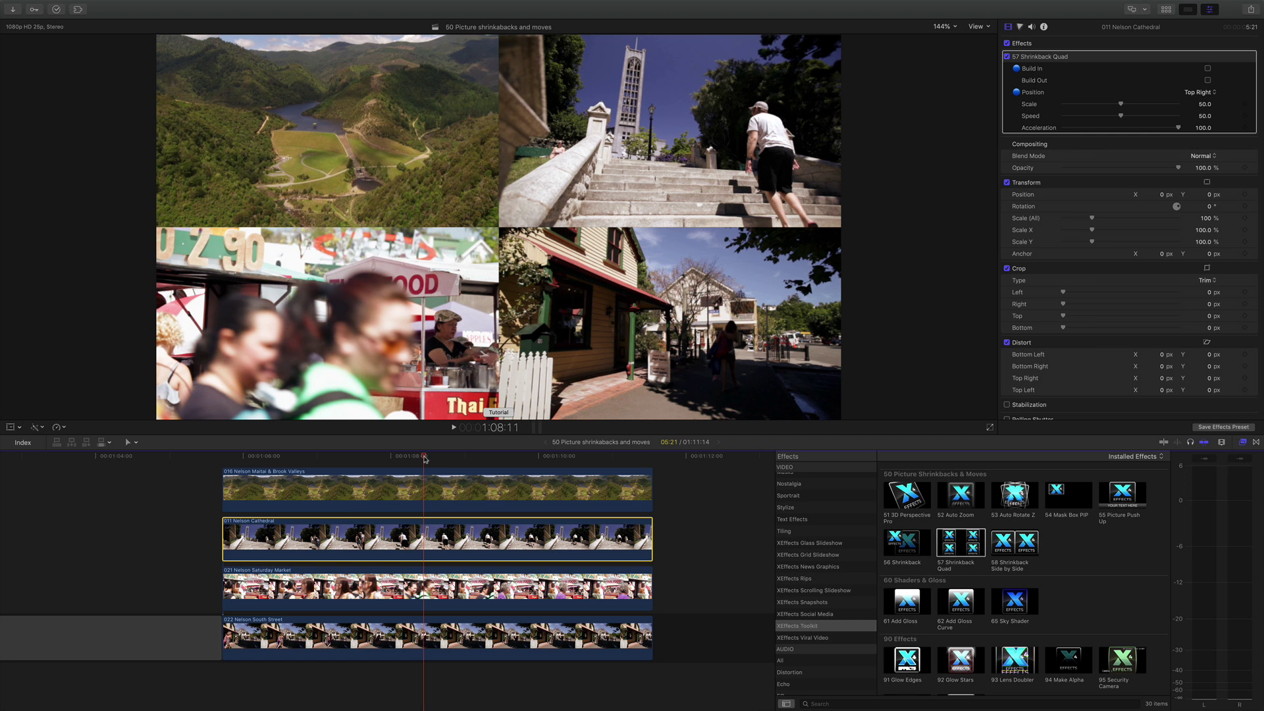